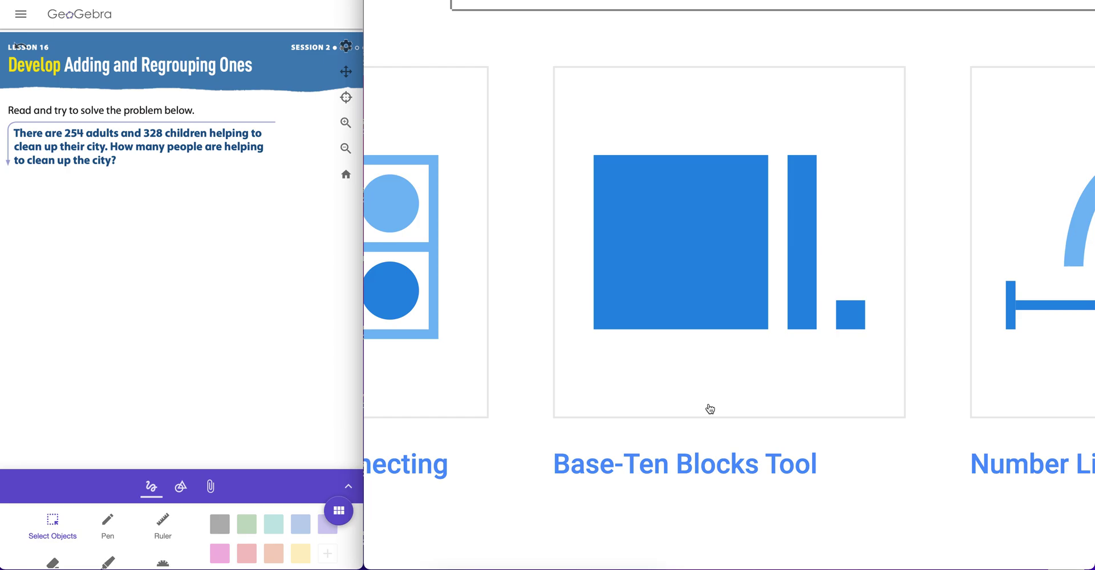
# Open the Base-Ten Blocks Tool from the Digital Math Tools in the Teacher Toolbox.
pyautogui.scroll(-5, 710, 409)
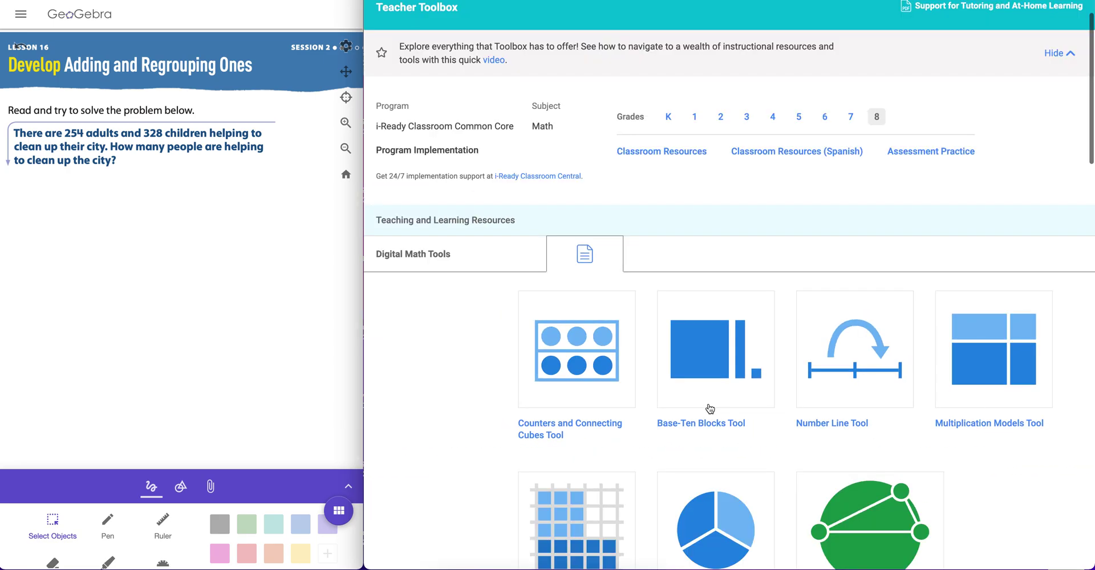
pyautogui.scroll(1, 417, 253)
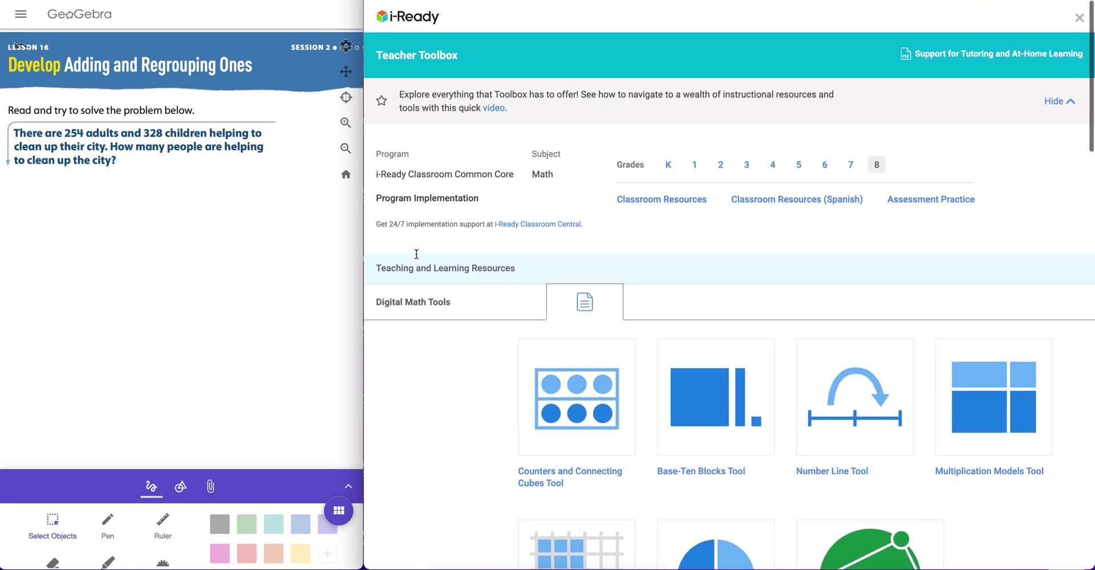
pyautogui.click(723, 403)
pyautogui.click(783, 251)
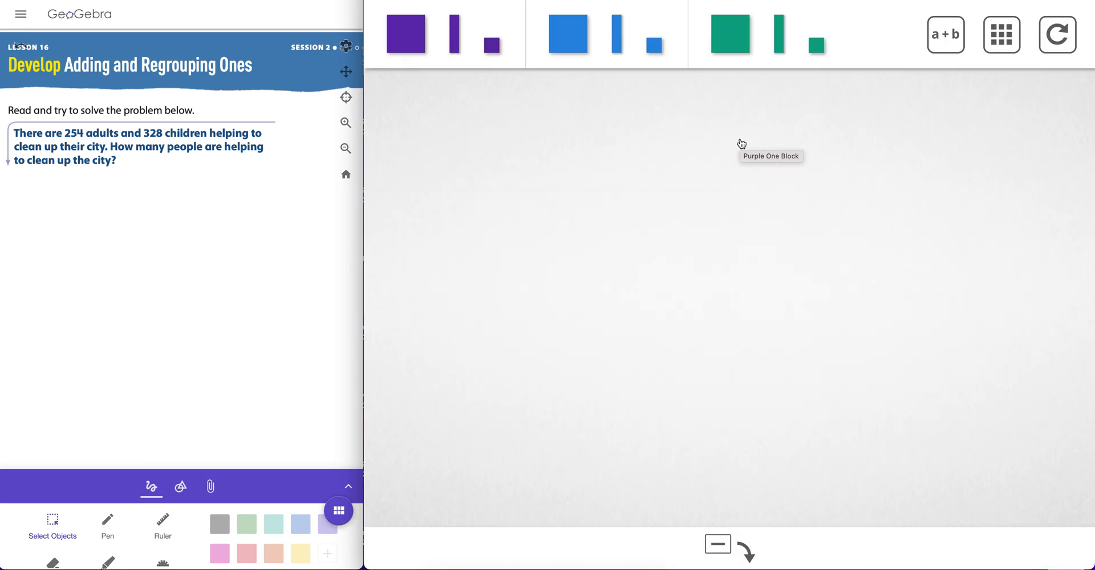
pyautogui.click(415, 39)
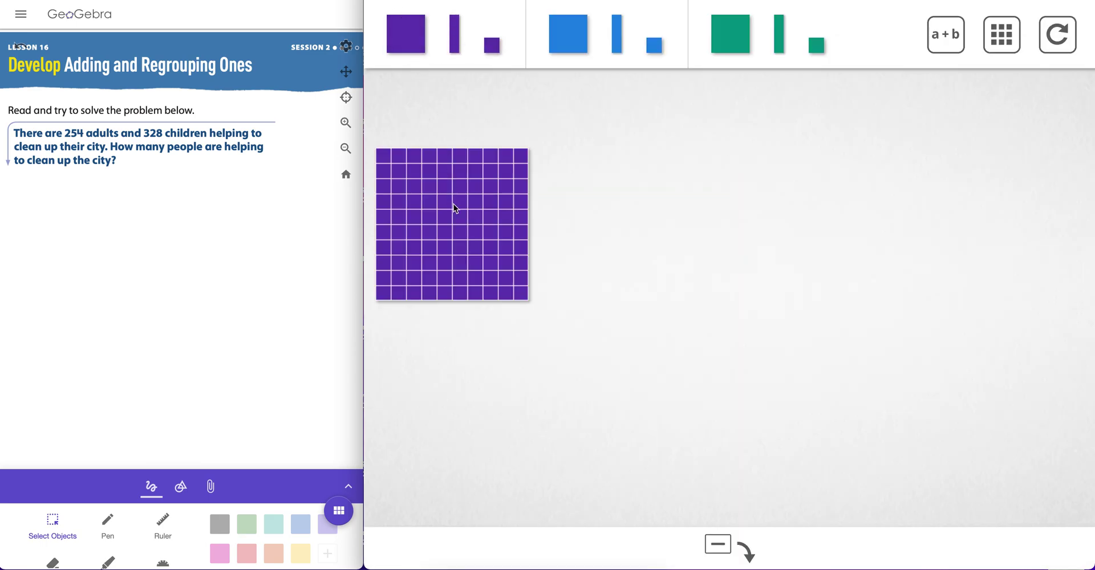
pyautogui.moveTo(401, 42); pyautogui.dragTo(433, 111)
pyautogui.click(1042, 47)
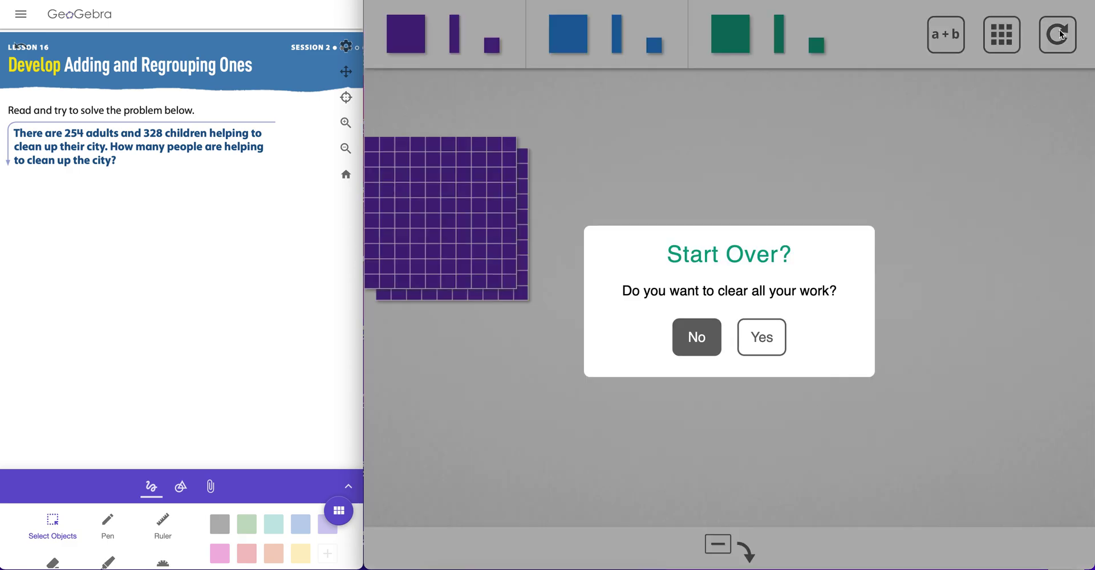
pyautogui.click(764, 336)
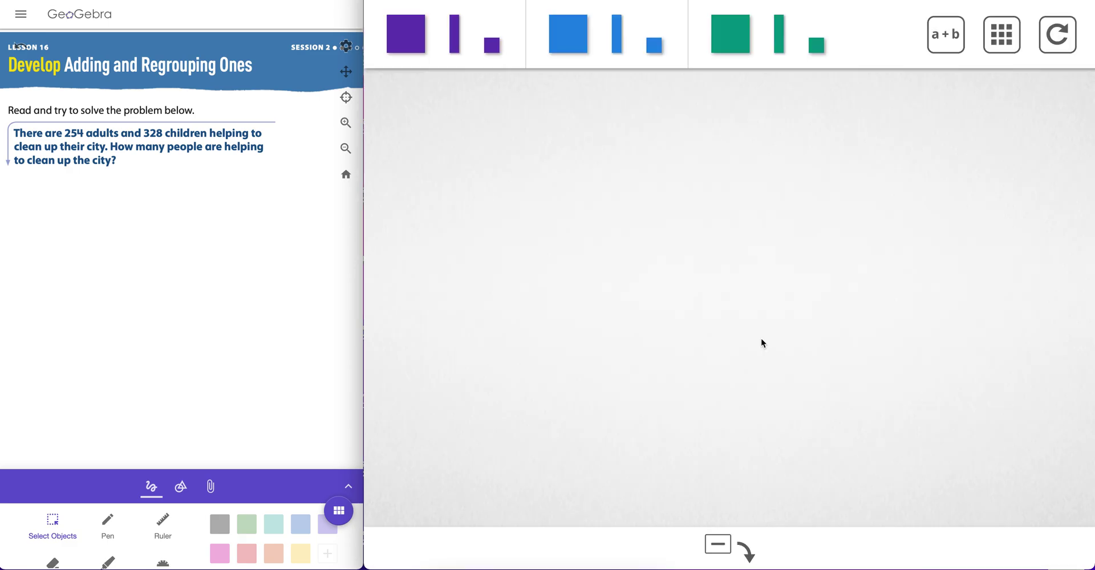
# Show the equation display and place two purple hundred blocks, lined up one above the other.
pyautogui.click(946, 47)
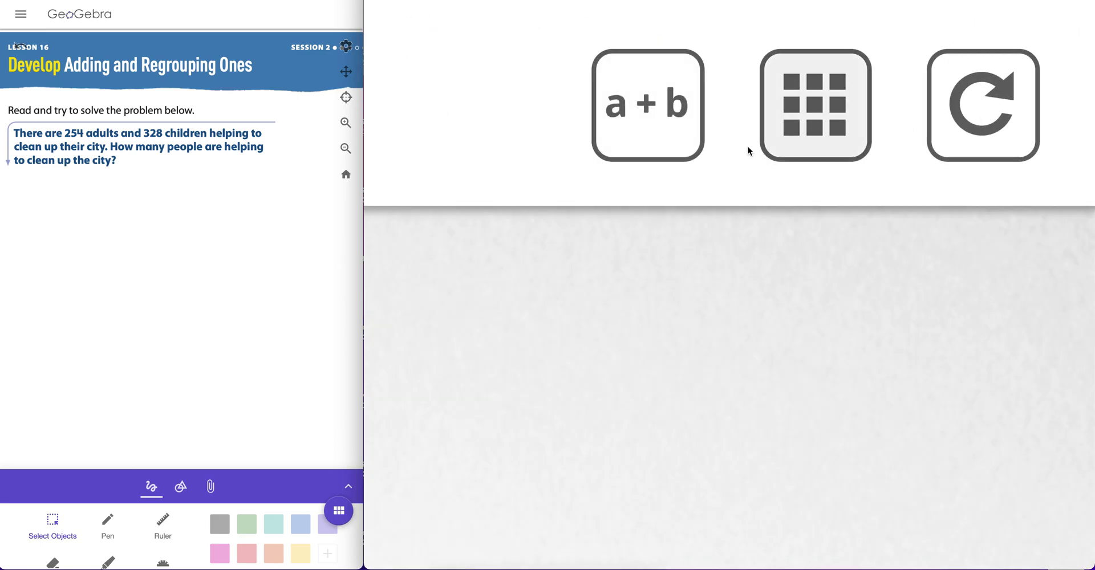
pyautogui.click(671, 125)
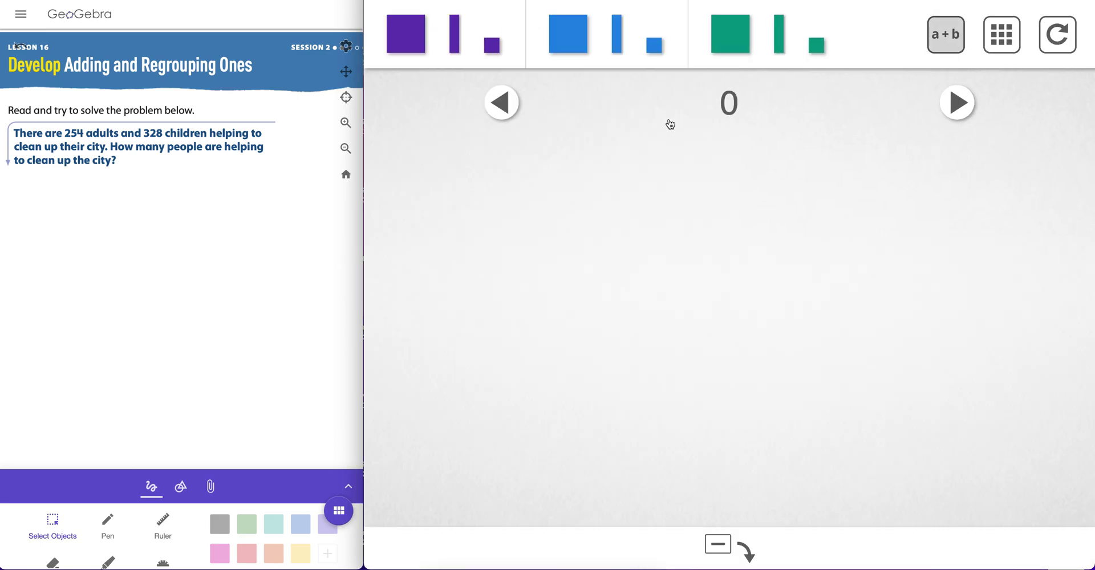
pyautogui.click(405, 41)
pyautogui.click(405, 41)
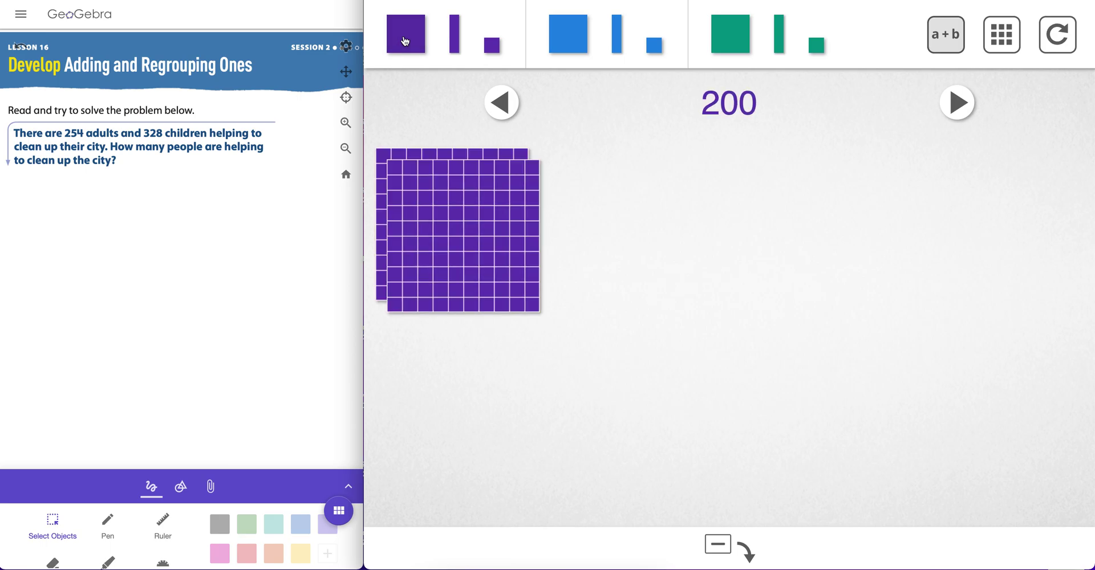
pyautogui.moveTo(459, 203); pyautogui.dragTo(460, 386)
pyautogui.moveTo(477, 218); pyautogui.dragTo(487, 217)
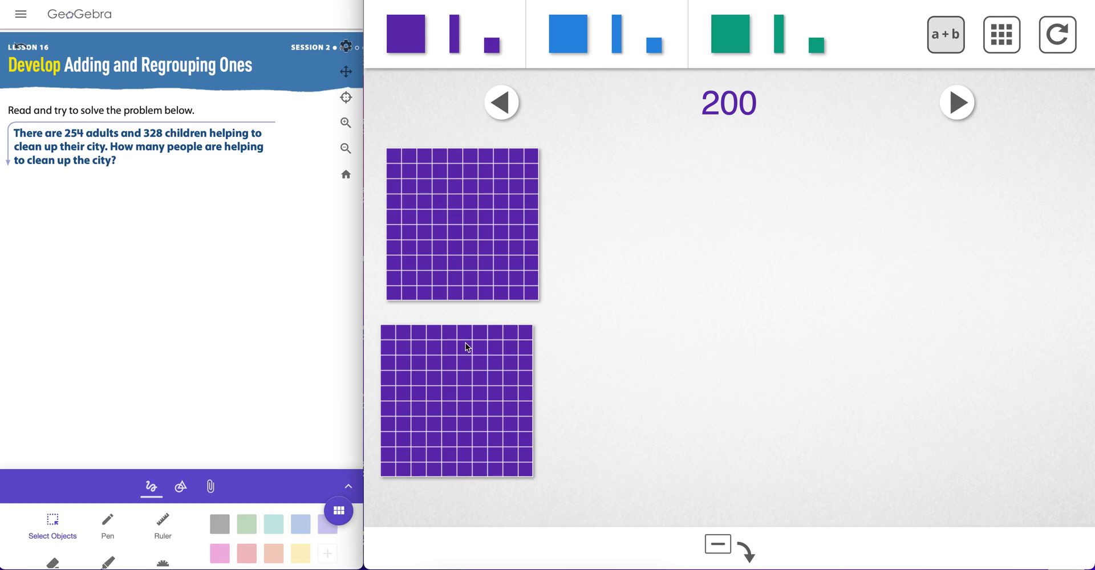
pyautogui.moveTo(466, 344); pyautogui.dragTo(471, 340)
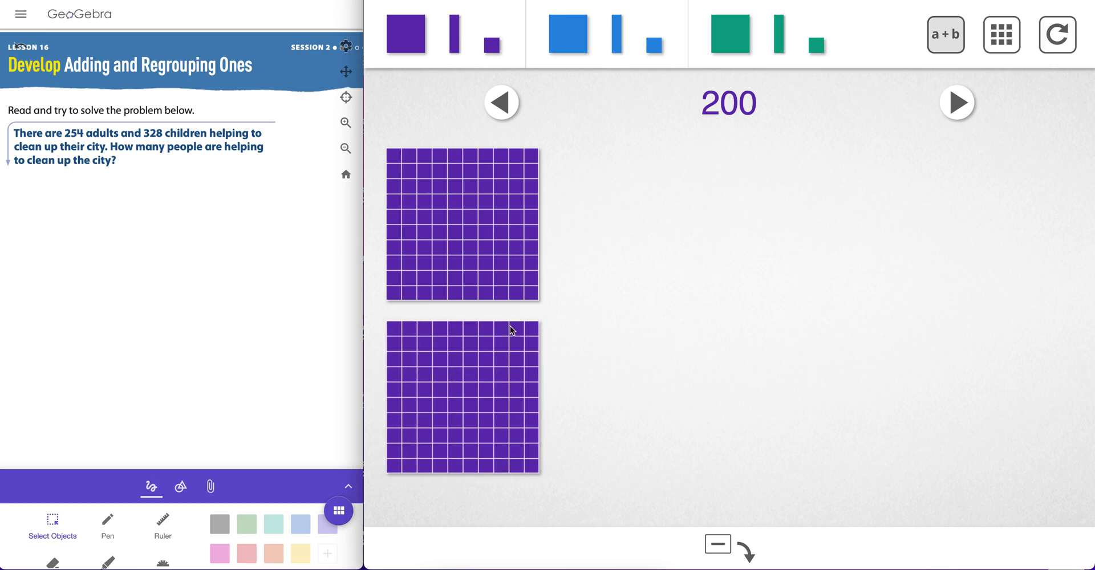
# Add five purple ten blocks and four purple one blocks to model 254.
pyautogui.click(455, 37)
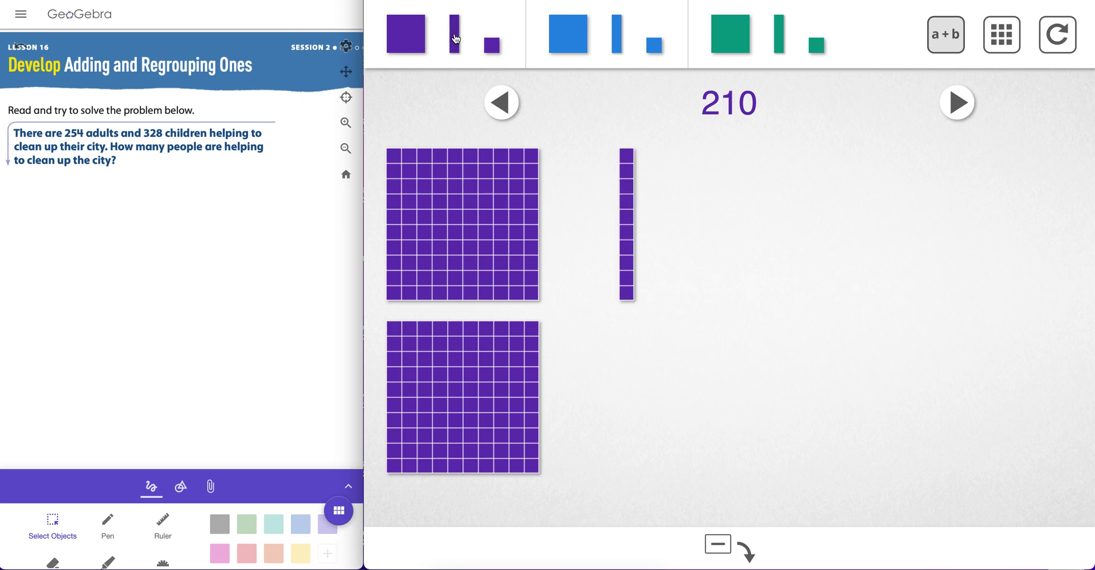
pyautogui.click(455, 37)
pyautogui.click(455, 38)
pyautogui.click(455, 38)
pyautogui.click(455, 38)
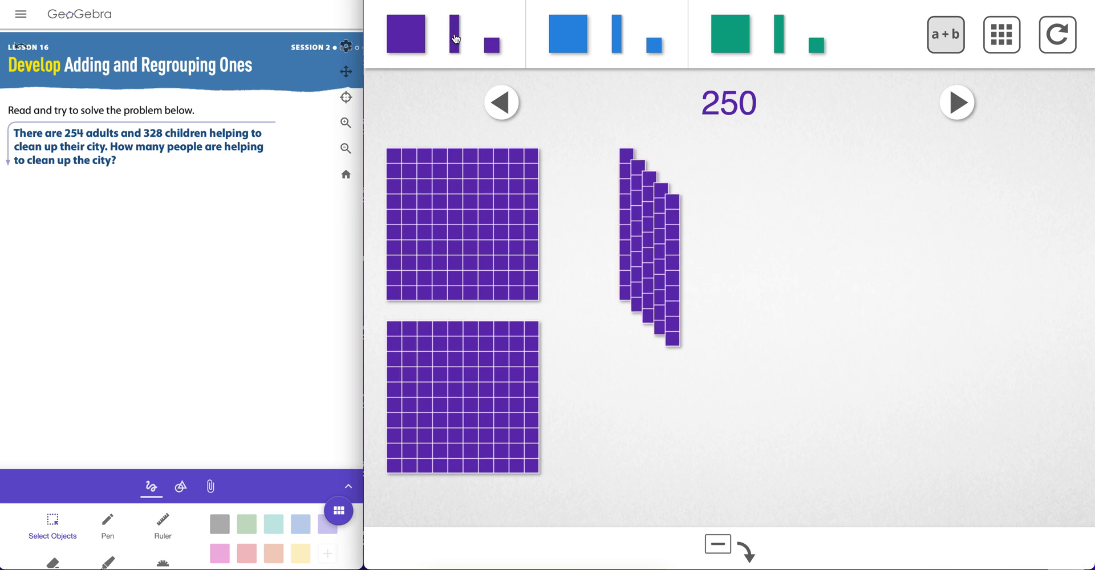
pyautogui.click(492, 46)
pyautogui.click(492, 46)
pyautogui.click(493, 46)
pyautogui.click(492, 45)
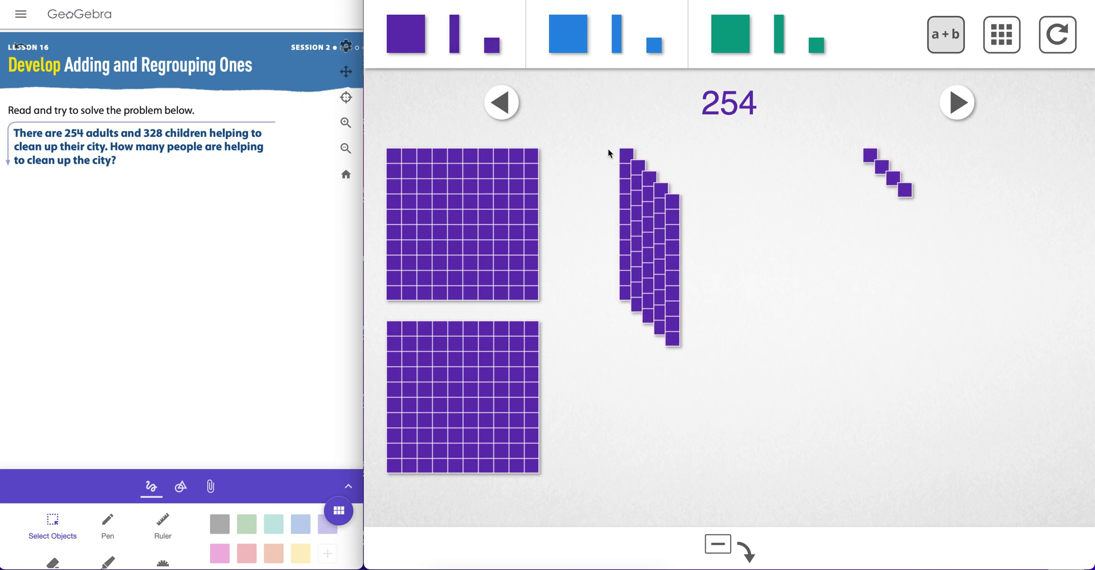
# Move the purple tens and the purple ones as groups next to the purple hundred blocks.
pyautogui.moveTo(597, 135); pyautogui.dragTo(795, 349)
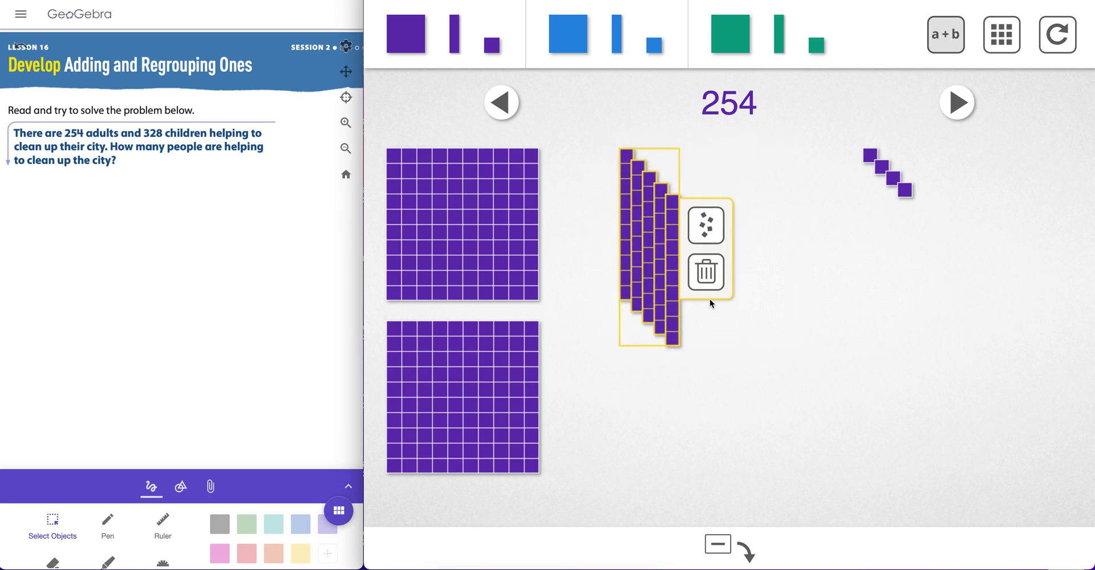
pyautogui.moveTo(648, 237); pyautogui.dragTo(587, 403)
pyautogui.moveTo(829, 116); pyautogui.dragTo(970, 256)
pyautogui.moveTo(899, 170); pyautogui.dragTo(596, 238)
pyautogui.click(662, 193)
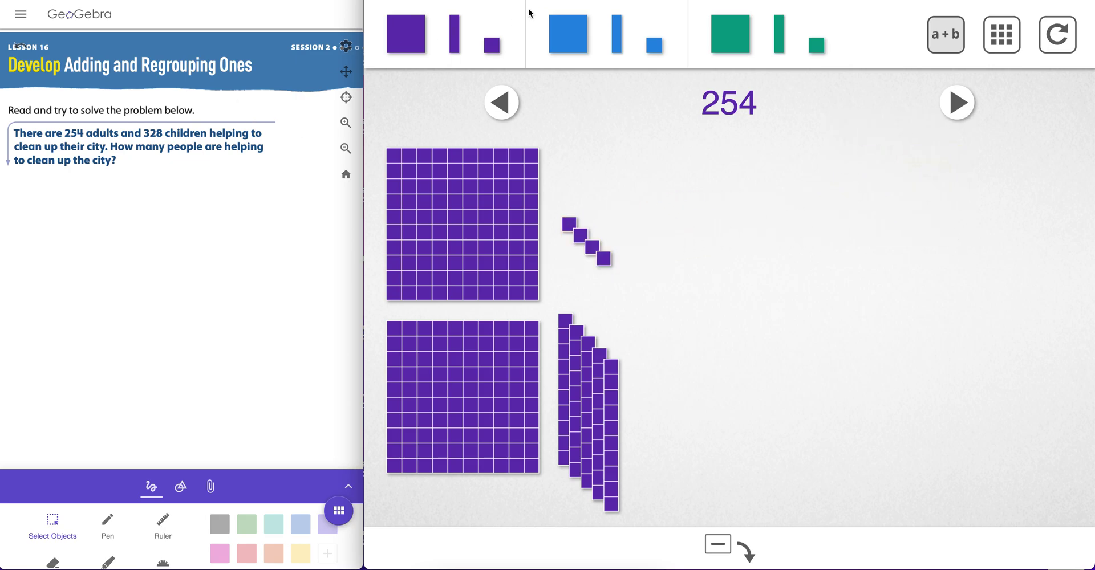
# Place three blue hundred blocks and two blue ten blocks in the free space beside the purple blocks.
pyautogui.moveTo(568, 34); pyautogui.dragTo(758, 200)
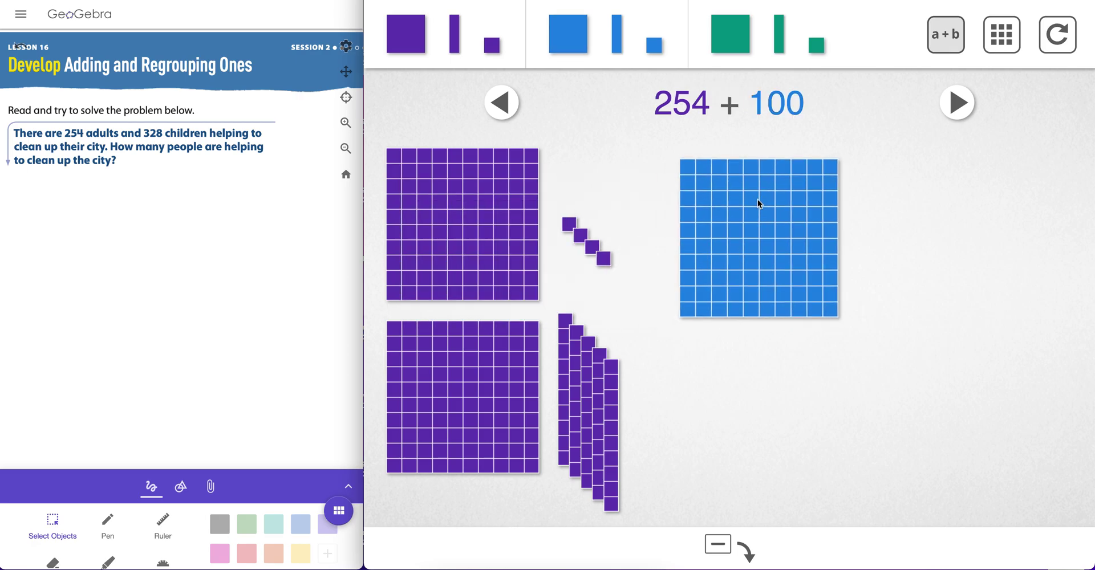
pyautogui.moveTo(568, 34); pyautogui.dragTo(762, 407)
pyautogui.moveTo(572, 40); pyautogui.dragTo(951, 241)
pyautogui.click(617, 36)
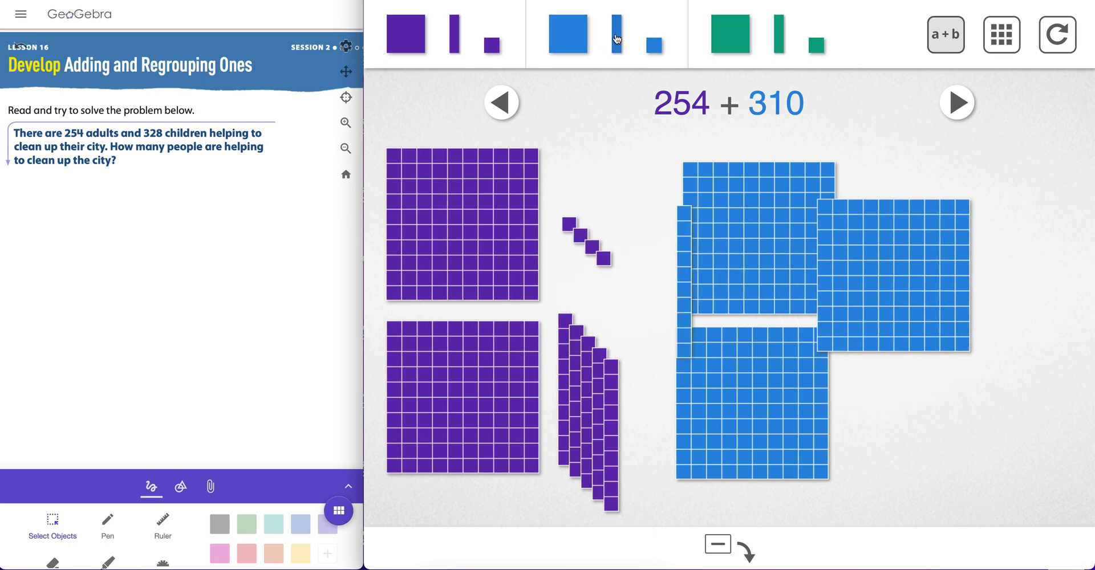
pyautogui.moveTo(679, 257); pyautogui.dragTo(995, 200)
pyautogui.moveTo(912, 262); pyautogui.dragTo(884, 282)
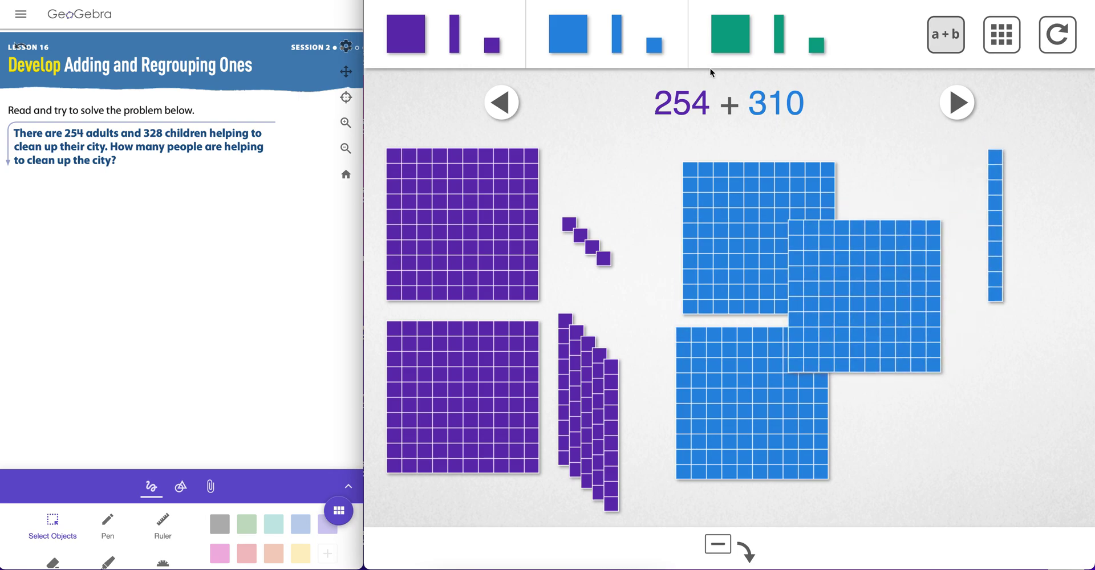
pyautogui.moveTo(616, 36); pyautogui.dragTo(965, 367)
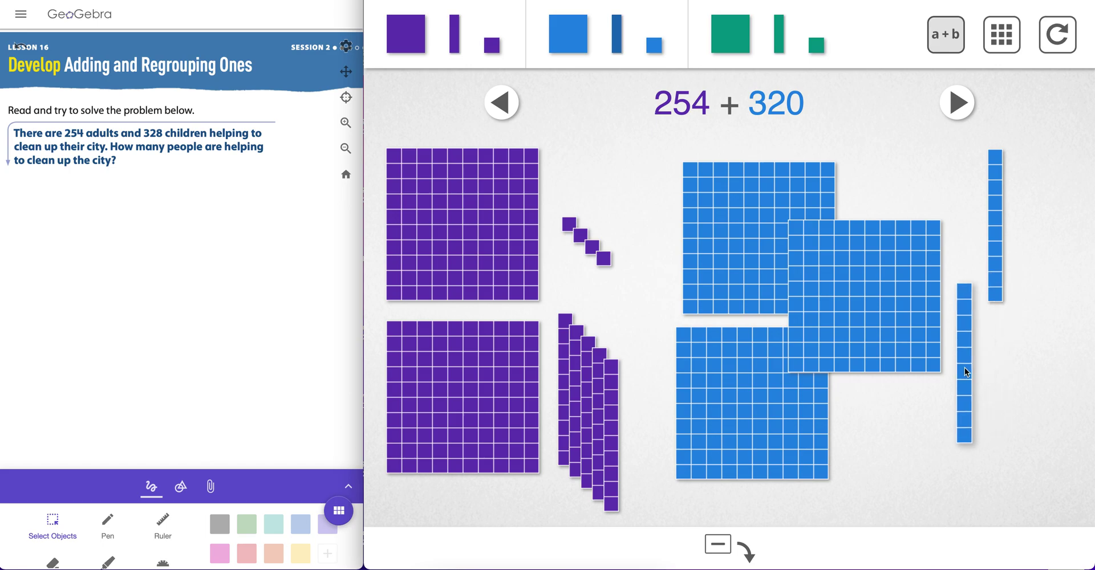
# Add eight blue one blocks to complete 328 and clean up the workspace so all blocks line up by place value.
pyautogui.click(655, 46)
pyautogui.click(655, 46)
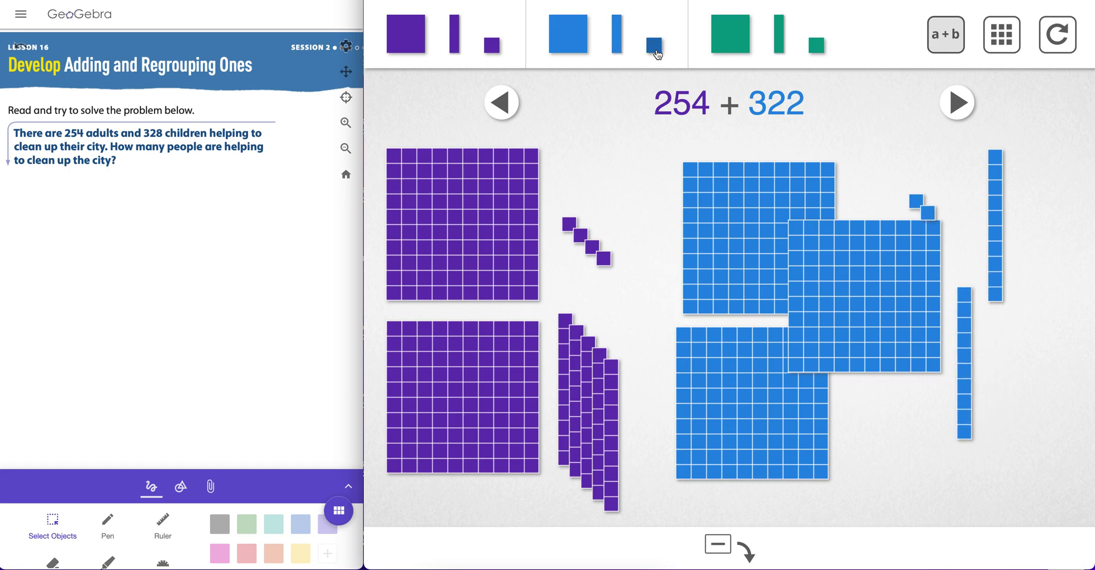
pyautogui.click(655, 45)
pyautogui.click(655, 46)
pyautogui.click(655, 45)
pyautogui.click(655, 46)
pyautogui.click(655, 45)
pyautogui.click(655, 46)
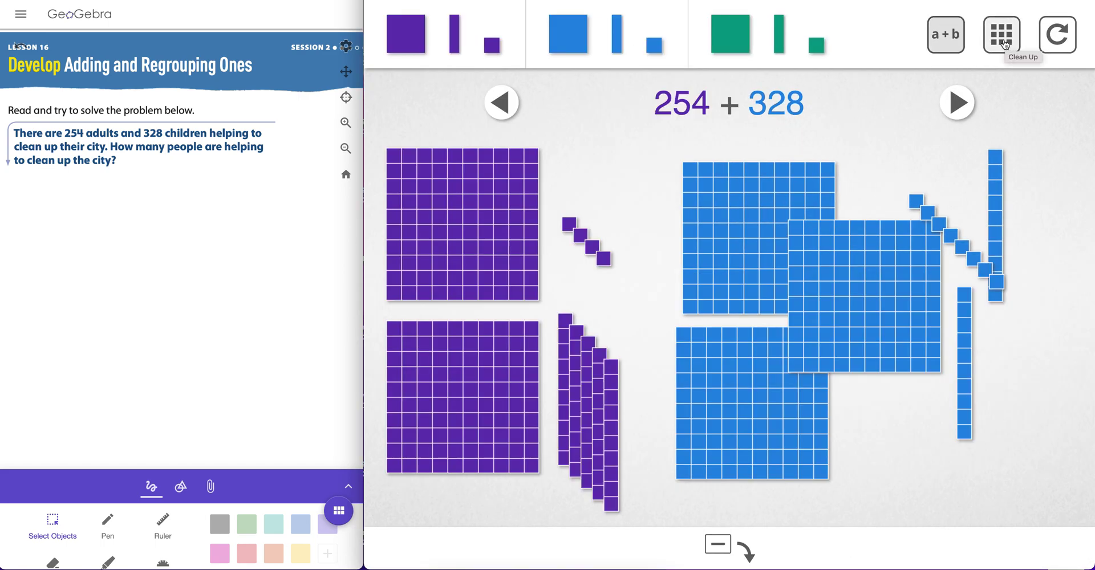
pyautogui.click(825, 117)
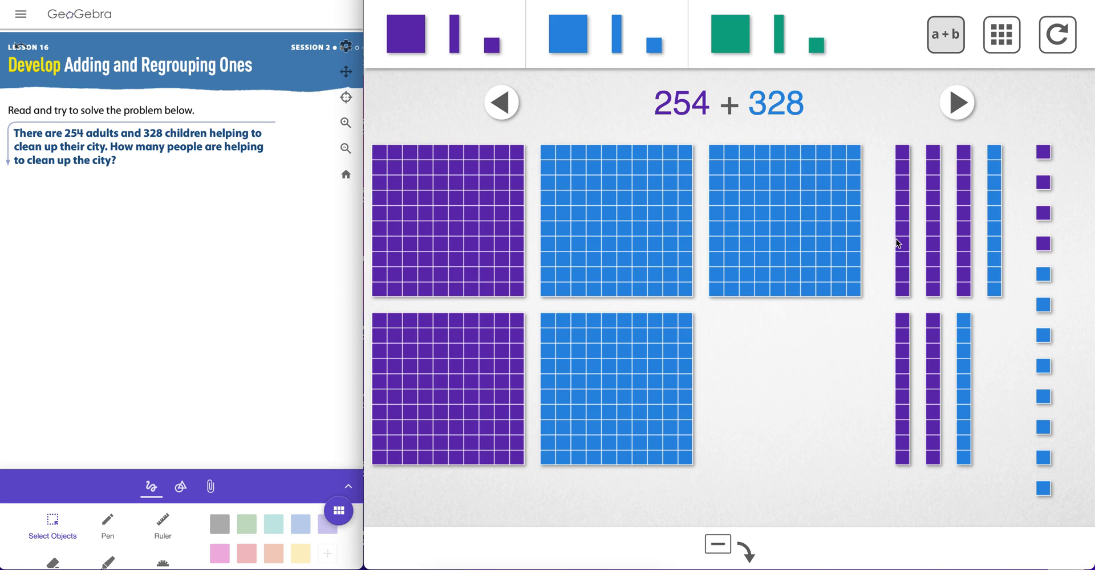
# Group ten of the one blocks into a ten block and clean up the arrangement again.
pyautogui.moveTo(1014, 115); pyautogui.dragTo(1071, 379)
pyautogui.moveTo(1082, 449); pyautogui.dragTo(1076, 519)
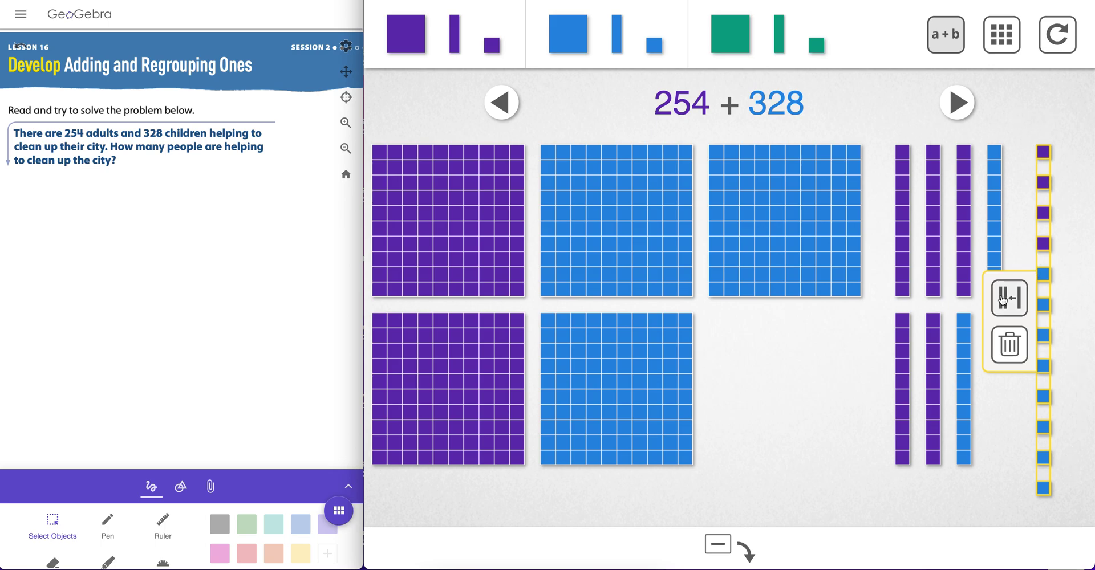
pyautogui.scroll(5, 1008, 302)
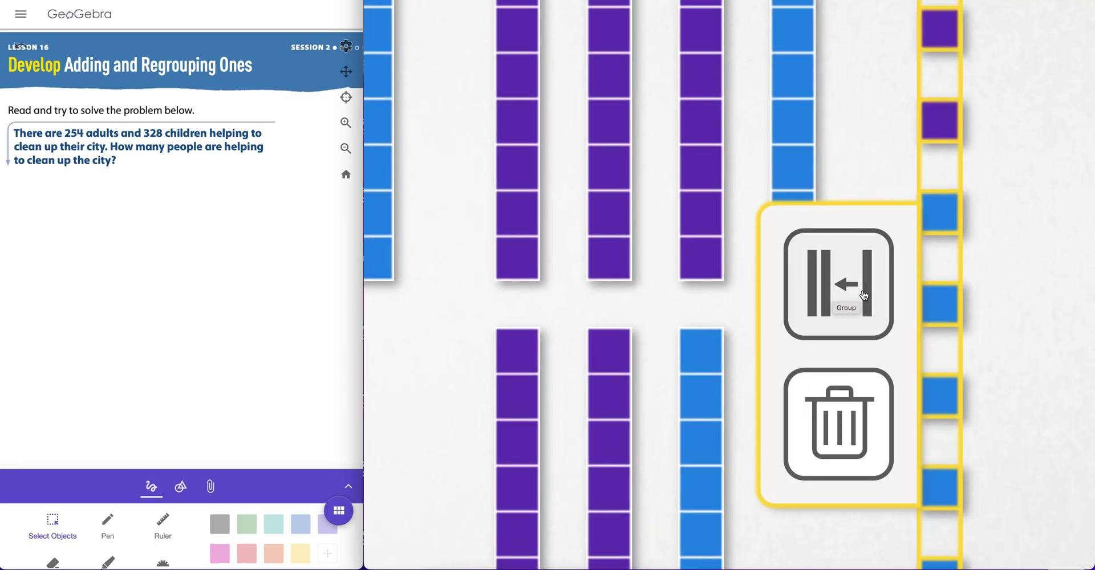
pyautogui.scroll(-5, 844, 294)
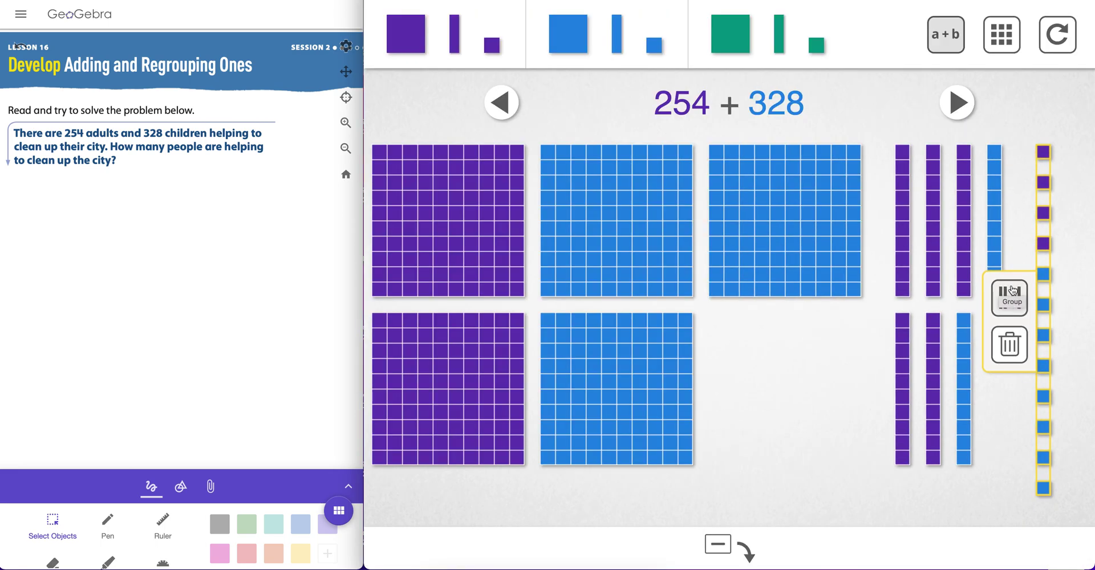
pyautogui.click(1009, 289)
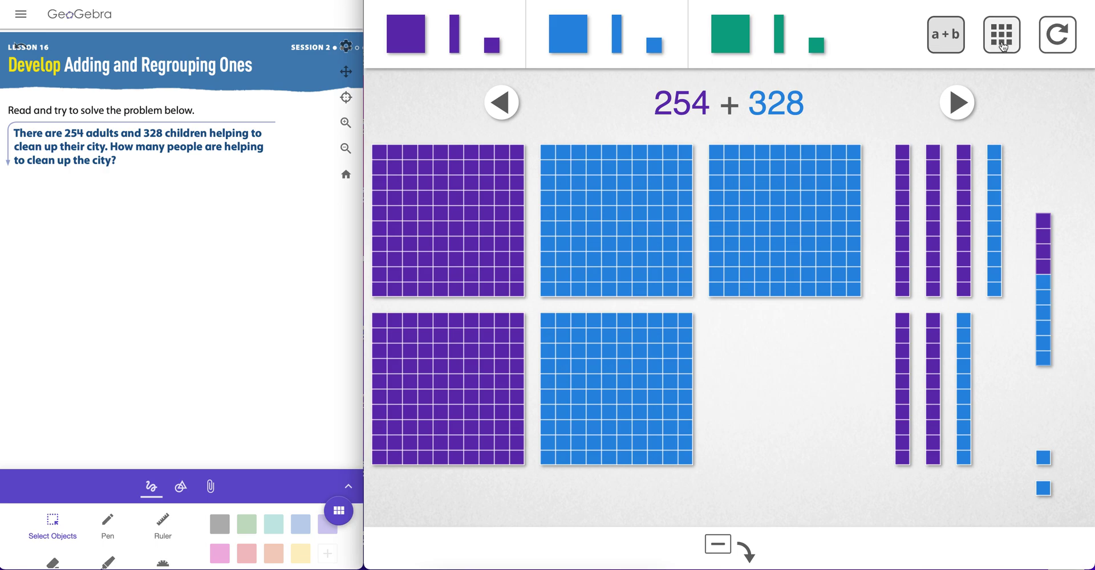
pyautogui.scroll(5, 1010, 37)
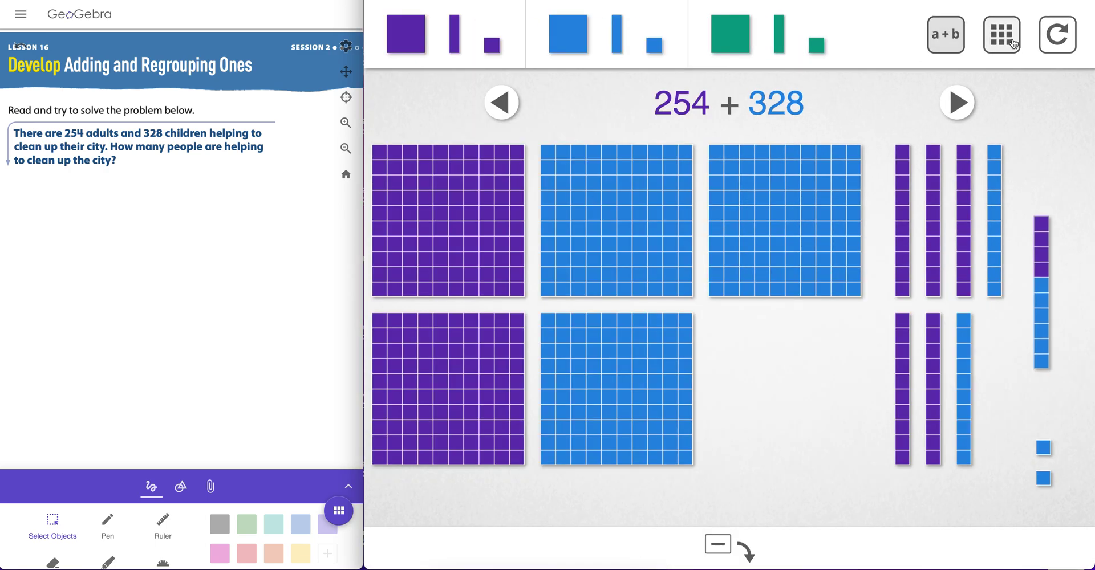
pyautogui.click(1012, 41)
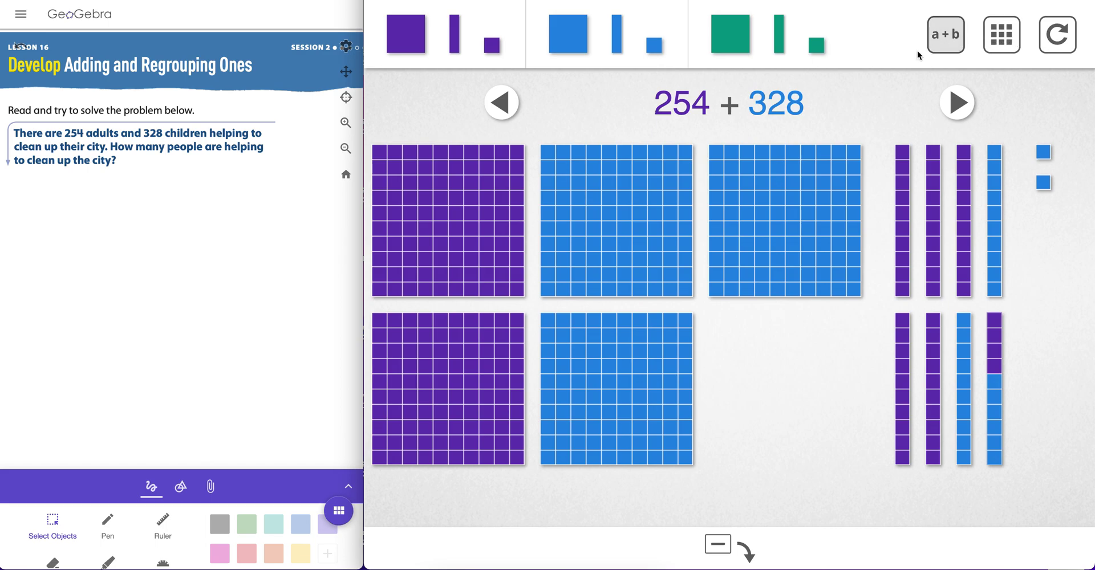
# Reveal the sum of 254 + 328 in the equation display and hide it again.
pyautogui.click(957, 106)
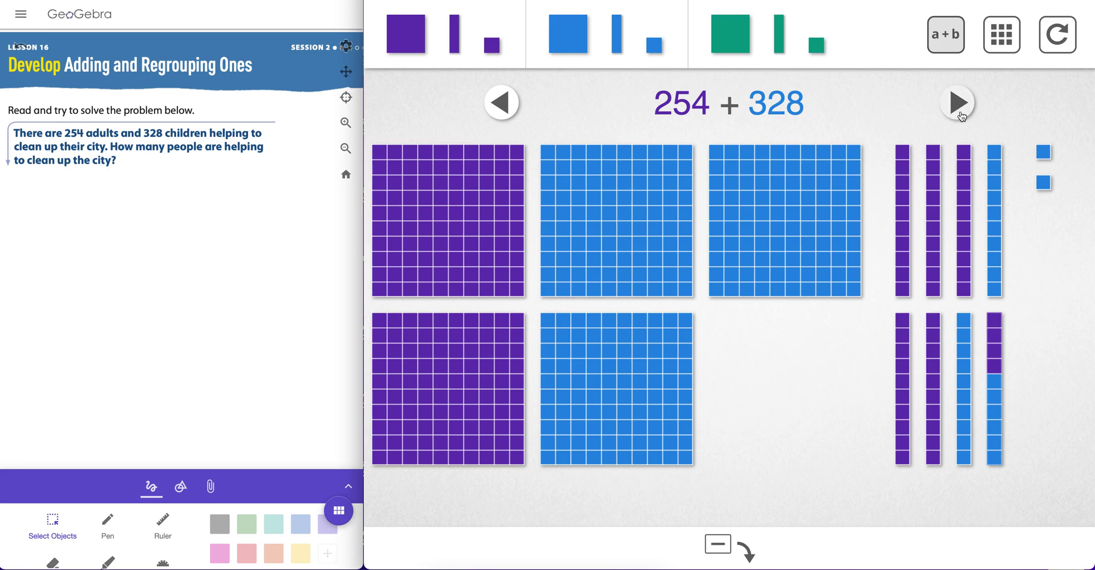
pyautogui.click(965, 103)
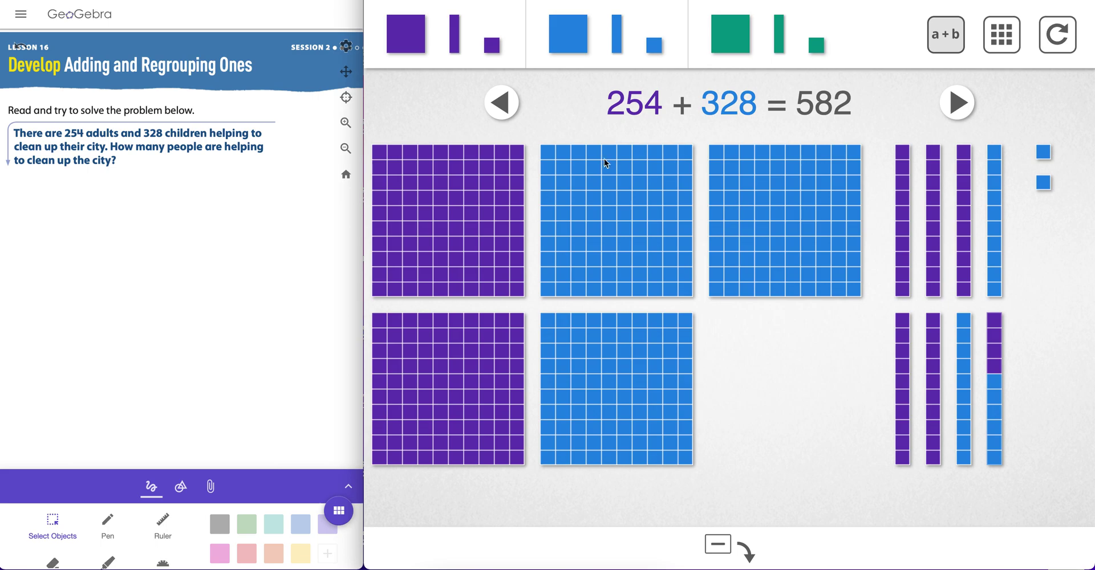
pyautogui.click(498, 111)
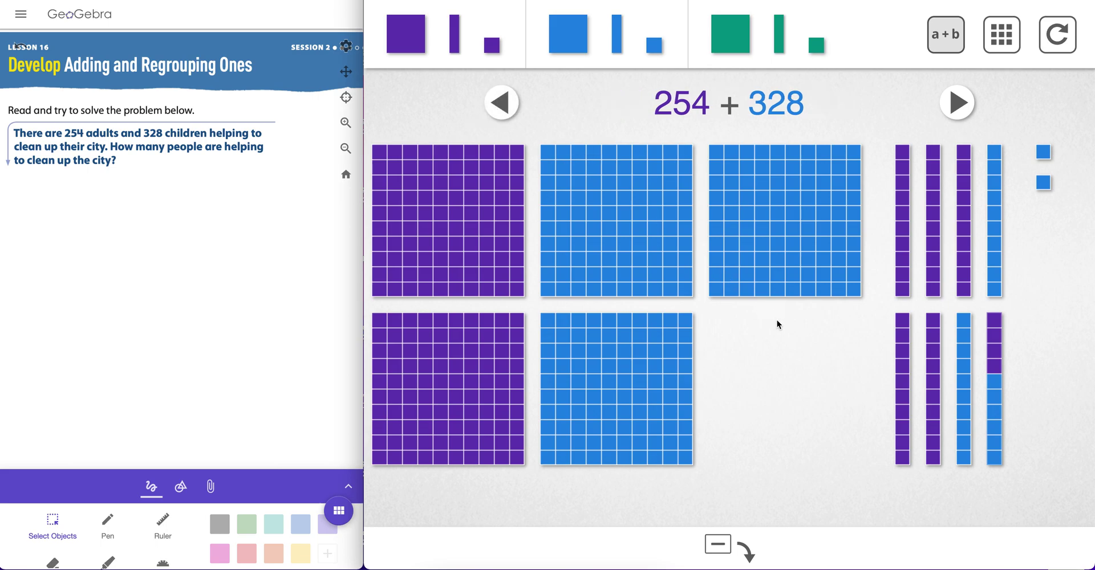
# Switch the GeoGebra notes to Page 3 with the rocks and minerals problem and close the page overview.
pyautogui.click(340, 513)
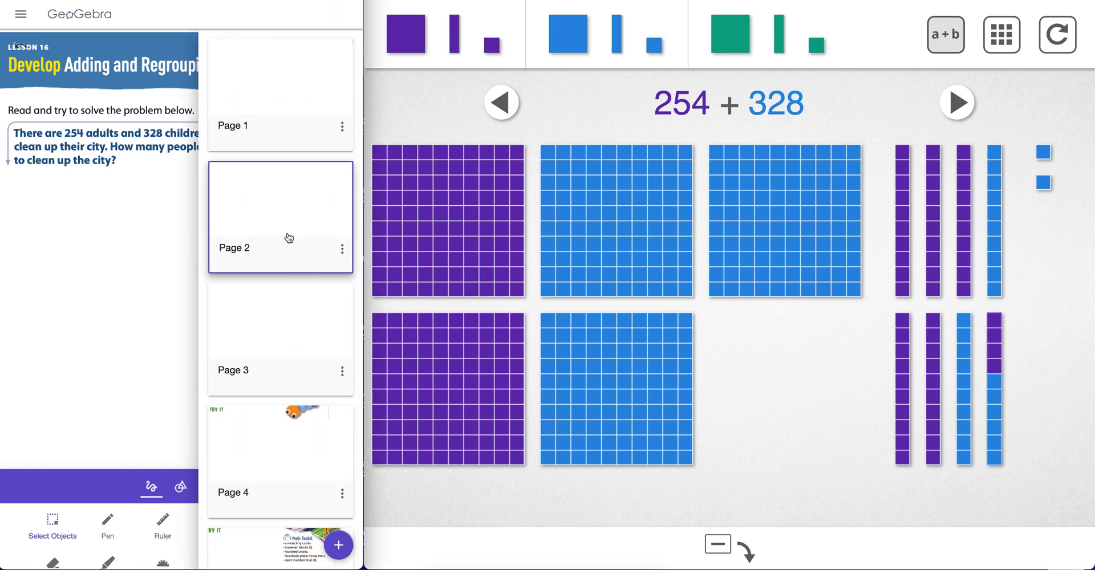
pyautogui.click(279, 327)
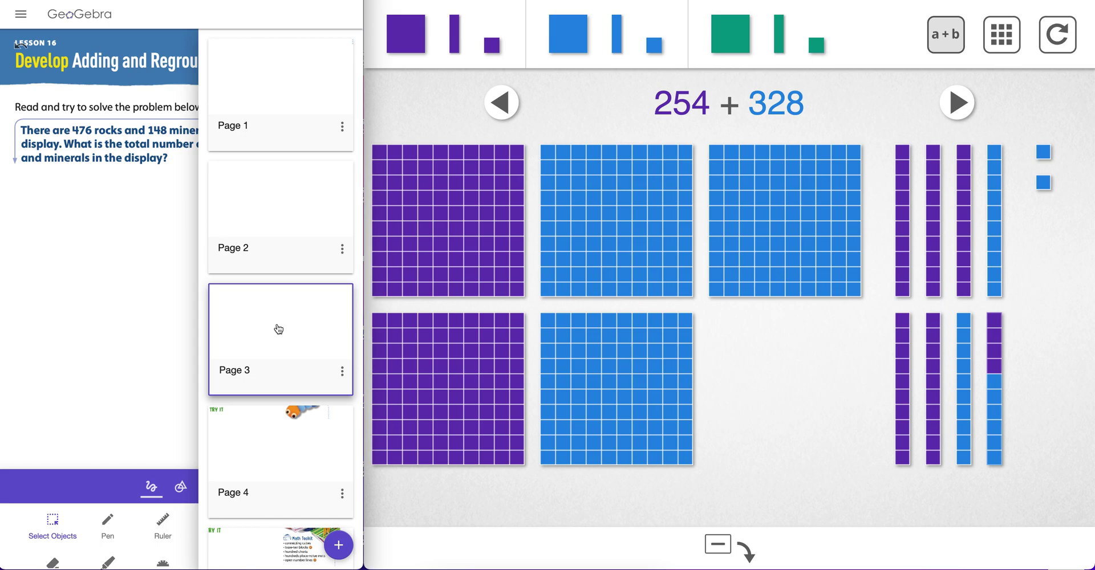
pyautogui.click(171, 381)
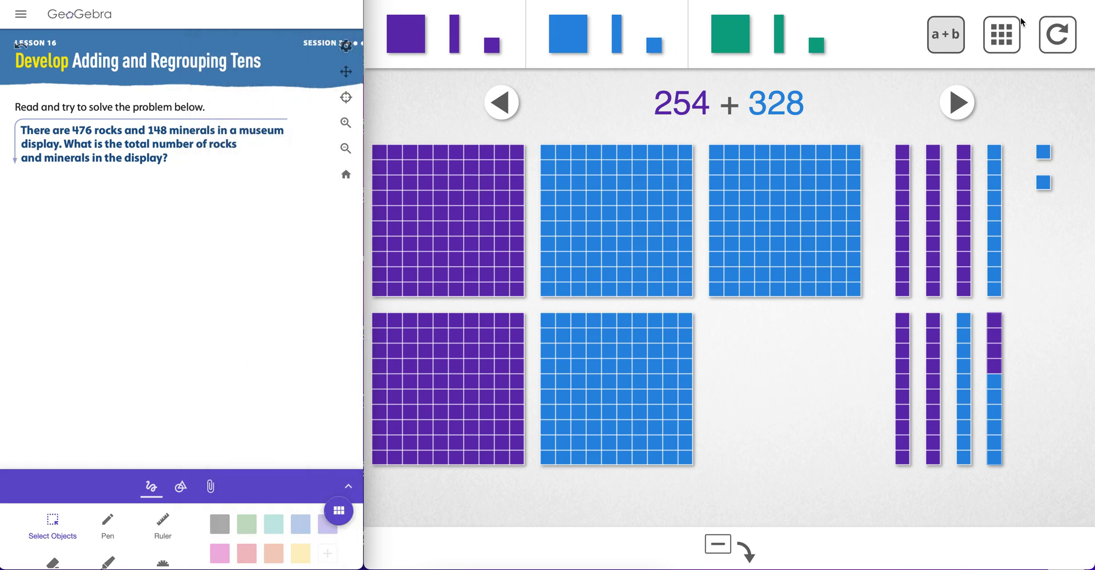
# Clear all the work and add four purple hundred blocks for the 476 rocks.
pyautogui.click(1064, 45)
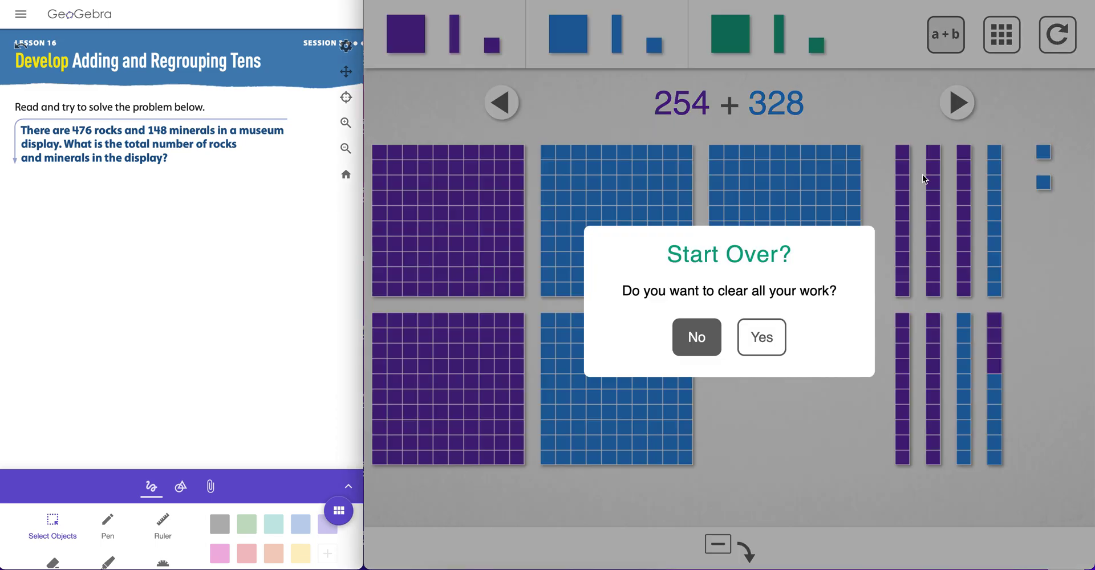
pyautogui.click(762, 337)
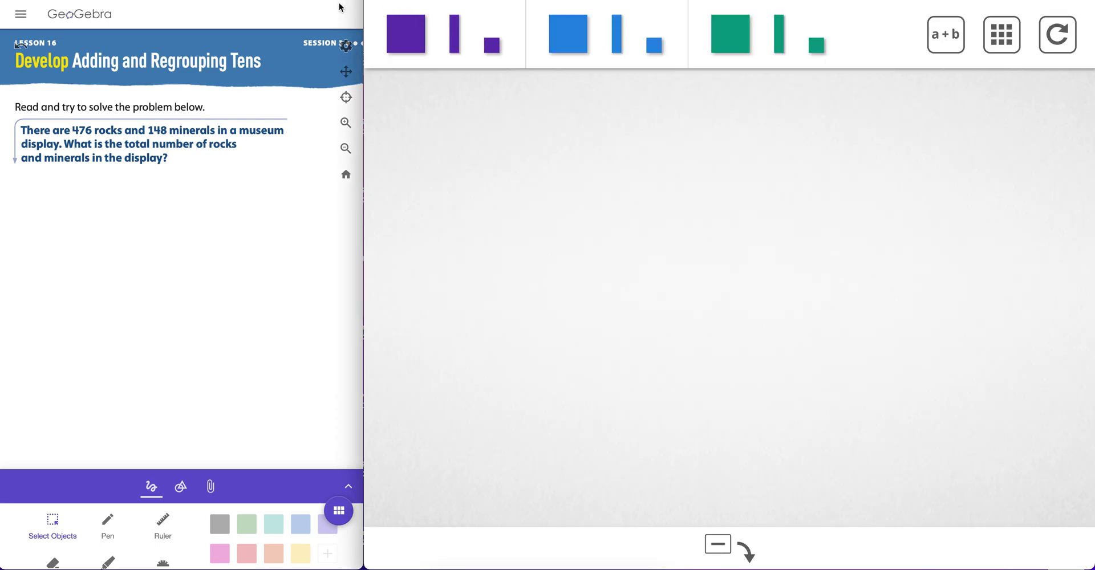
pyautogui.click(403, 28)
pyautogui.click(403, 29)
pyautogui.click(403, 28)
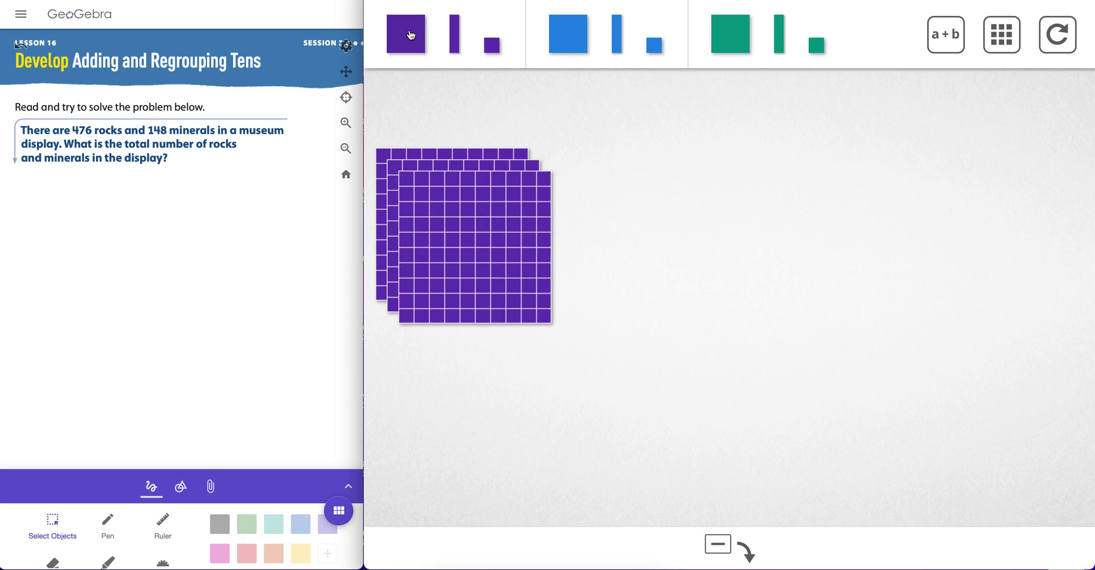
pyautogui.click(402, 29)
# Add seven purple ten blocks for the tens of 476.
pyautogui.click(455, 35)
pyautogui.click(455, 35)
pyautogui.click(455, 35)
pyautogui.click(455, 34)
pyautogui.click(455, 34)
pyautogui.click(454, 34)
pyautogui.click(454, 34)
# Add six purple one blocks to complete 476.
pyautogui.click(494, 46)
pyautogui.click(494, 46)
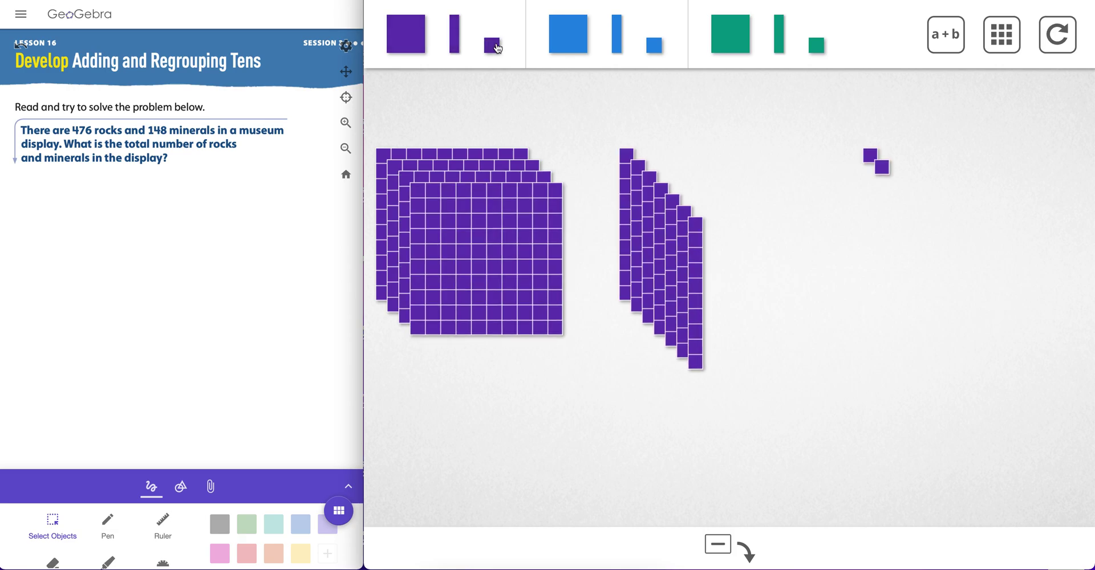
pyautogui.click(494, 46)
pyautogui.click(494, 46)
pyautogui.click(494, 46)
pyautogui.click(494, 46)
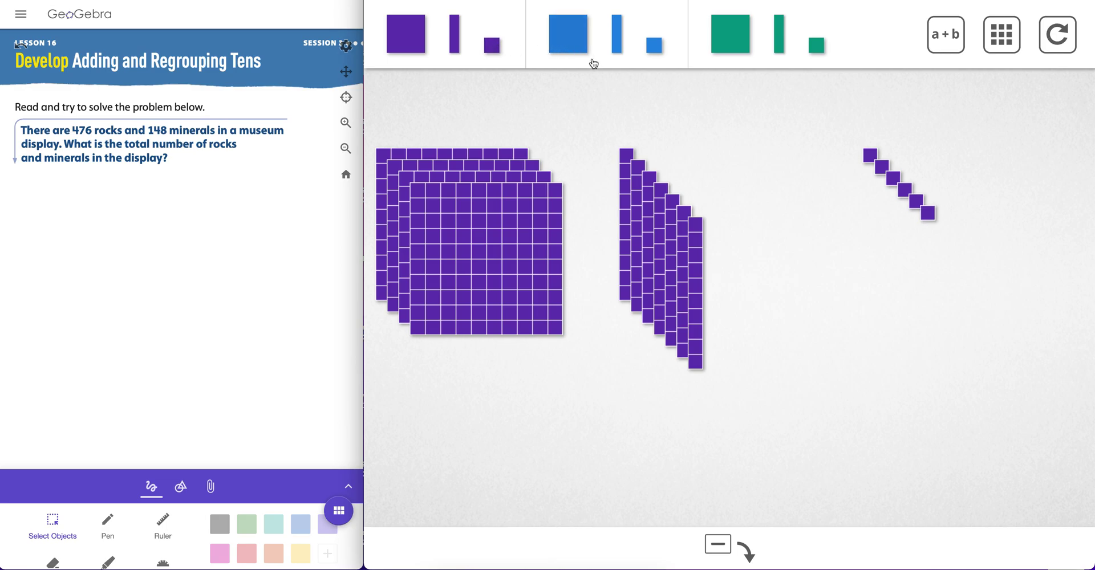
# Add one blue hundred block and four blue ten blocks for the 148 minerals.
pyautogui.click(569, 46)
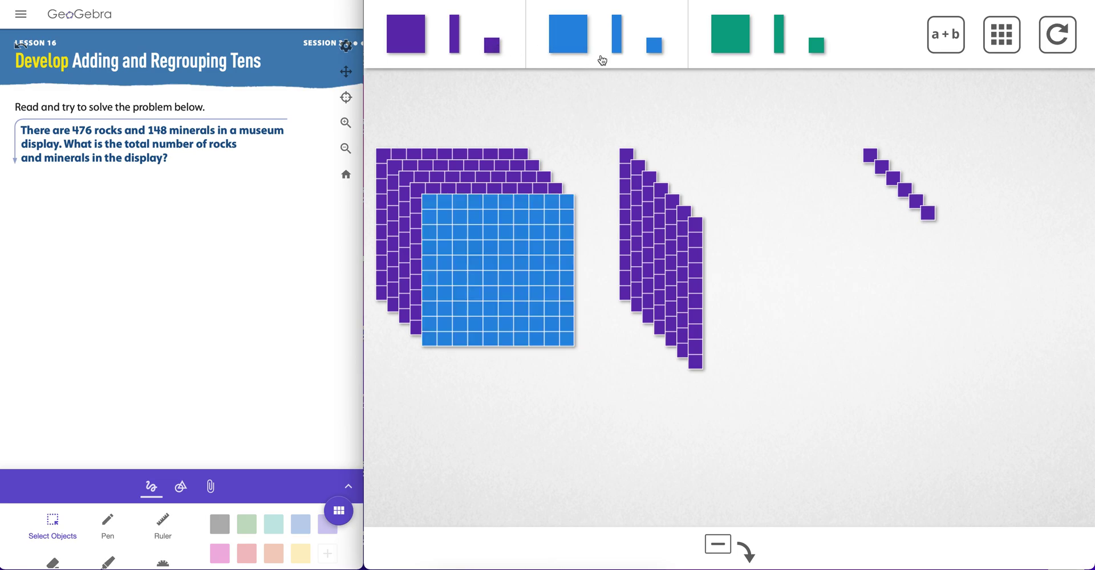
pyautogui.click(616, 41)
pyautogui.click(616, 41)
pyautogui.click(616, 41)
pyautogui.click(617, 41)
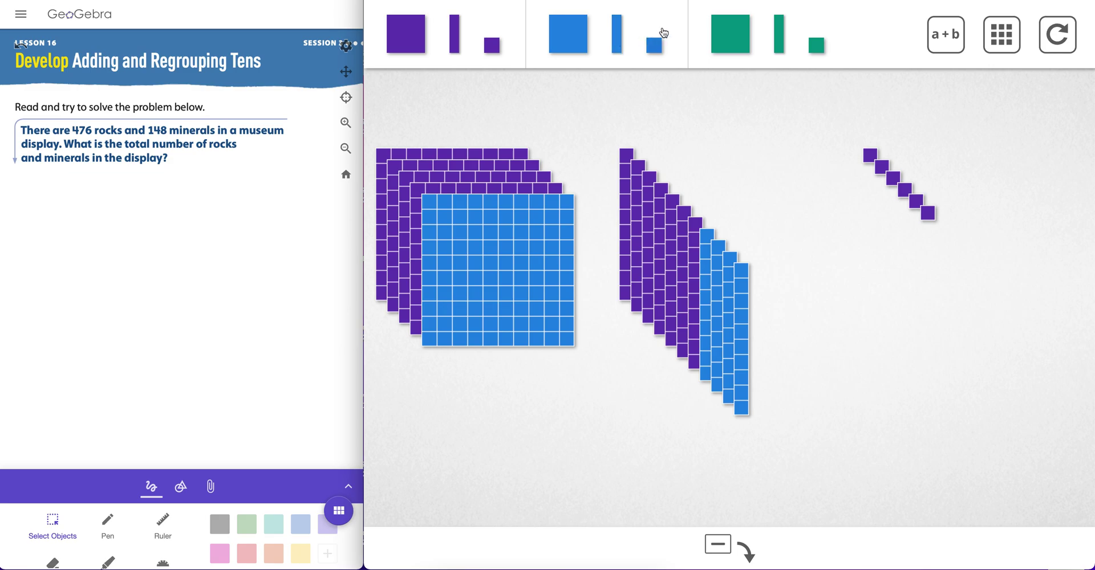
# Add eight blue one blocks to complete 148 and show the addition expression above the blocks.
pyautogui.click(656, 46)
pyautogui.click(656, 47)
pyautogui.click(656, 46)
pyautogui.click(656, 47)
pyautogui.click(656, 46)
pyautogui.click(657, 47)
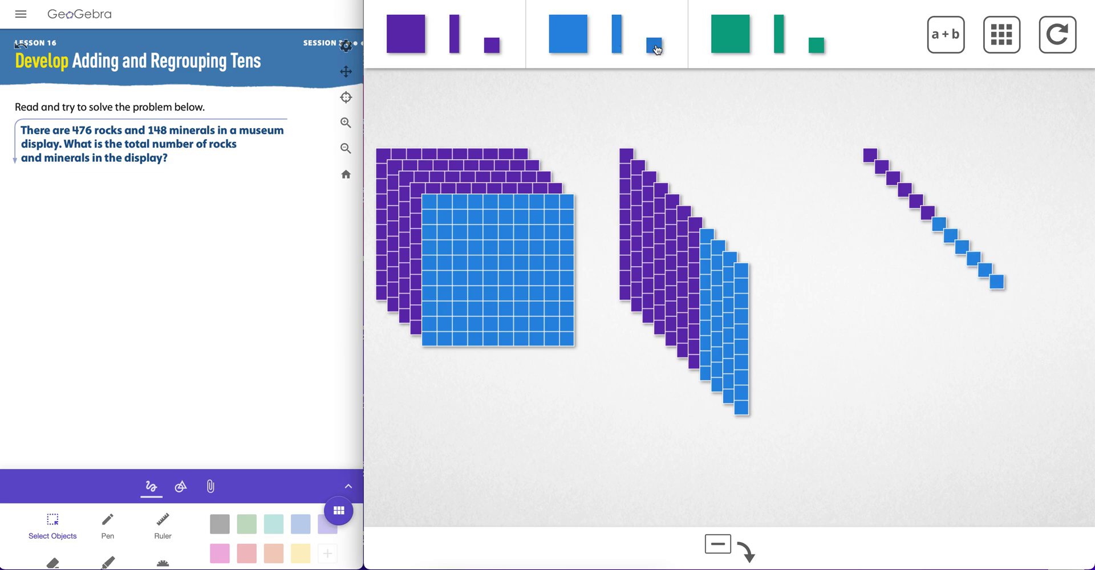
pyautogui.click(656, 47)
pyautogui.click(656, 47)
pyautogui.click(959, 33)
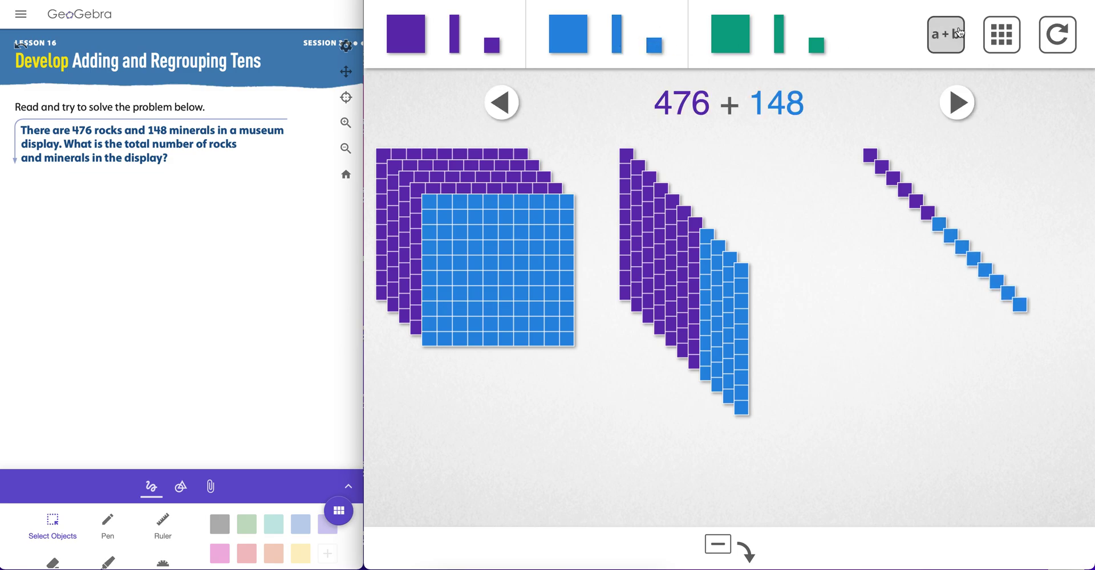
# Clean up the blocks by place value and group ten of the ten blocks into a hundred block beside the other hundreds.
pyautogui.click(1001, 44)
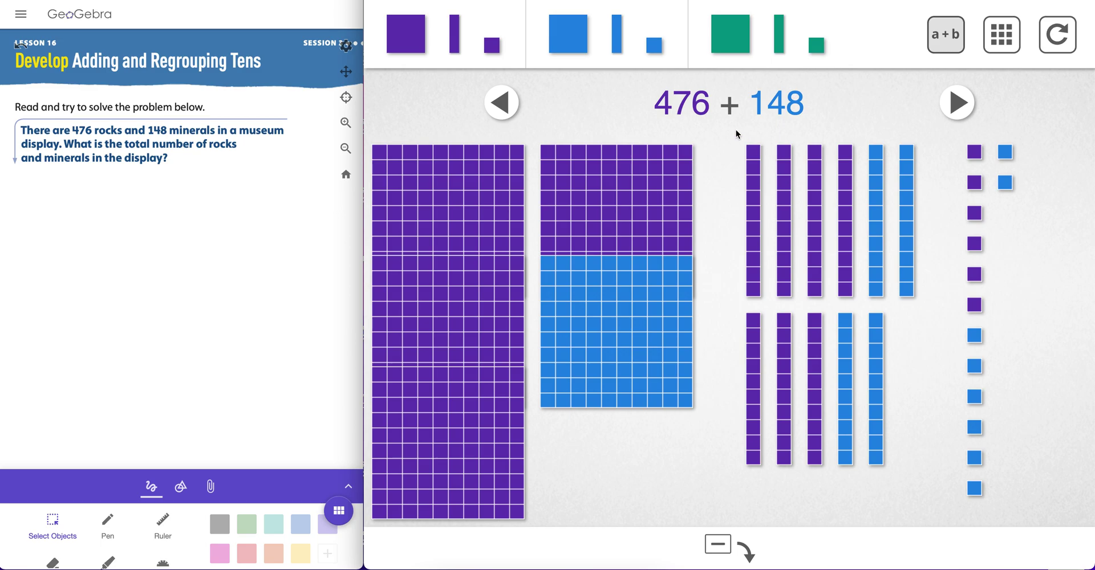
pyautogui.moveTo(731, 125); pyautogui.dragTo(934, 498)
pyautogui.click(943, 303)
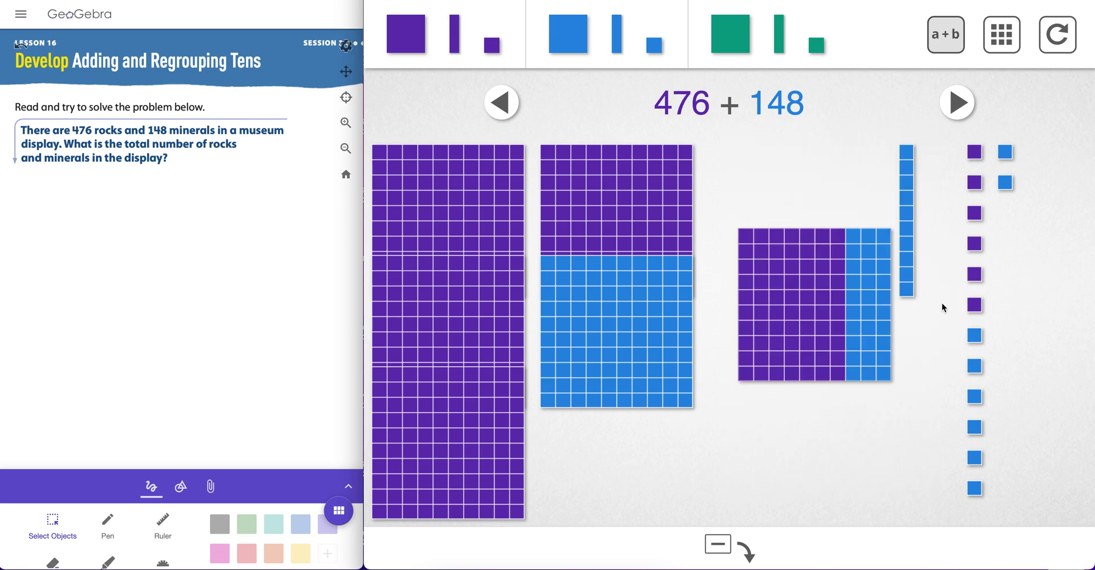
pyautogui.moveTo(838, 307); pyautogui.dragTo(802, 199)
# Group ten of the one blocks into a ten block and place it beside the remaining ten block.
pyautogui.moveTo(968, 155); pyautogui.dragTo(1040, 518)
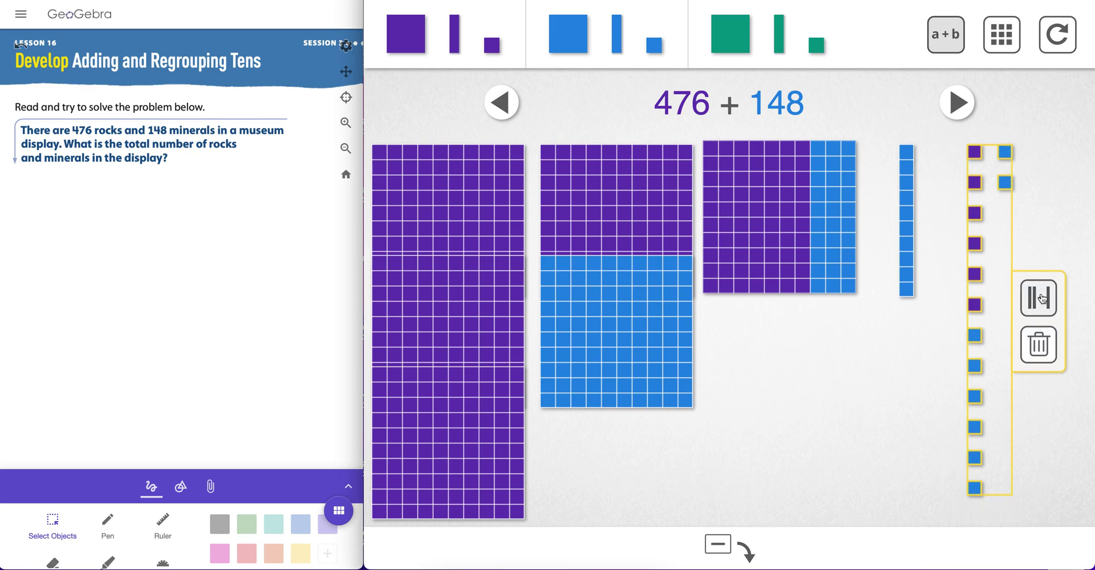
pyautogui.click(1040, 296)
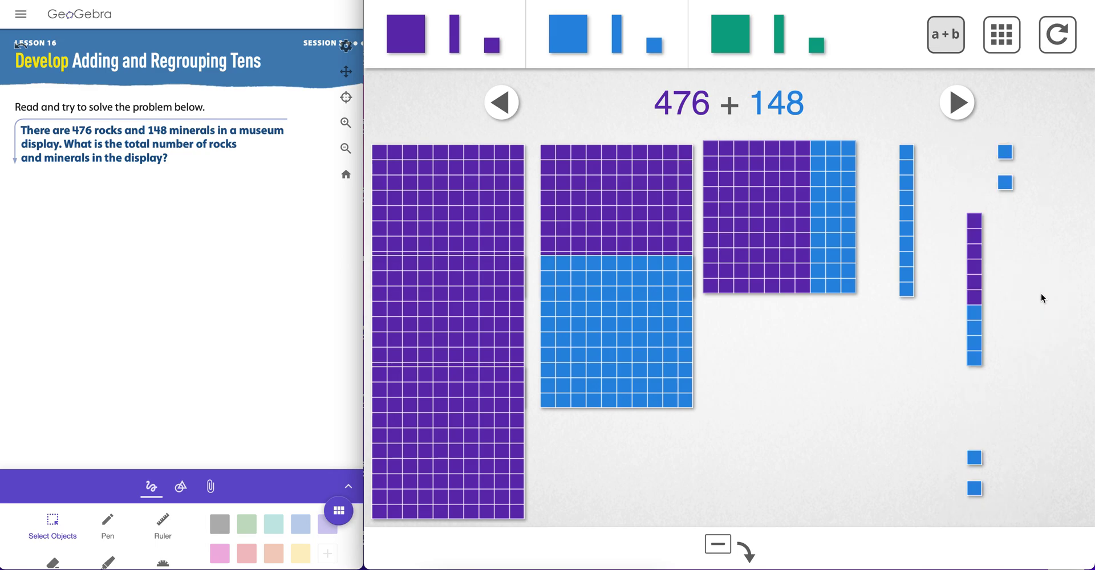
pyautogui.moveTo(968, 297); pyautogui.dragTo(935, 224)
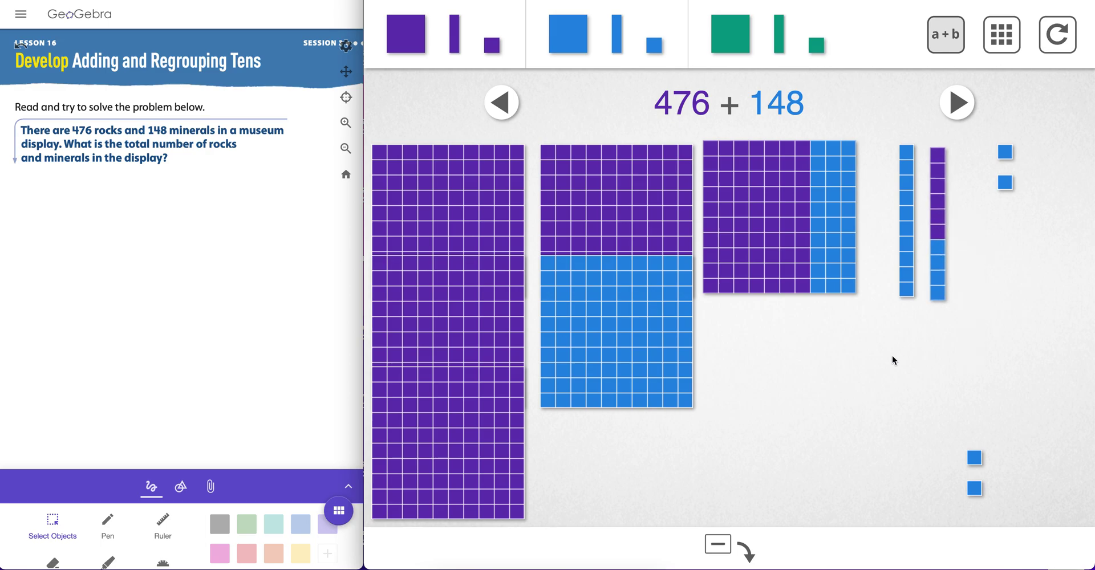
# Clean up the regrouped blocks by place value and reveal the sum of 476 + 148.
pyautogui.moveTo(590, 336); pyautogui.dragTo(591, 420)
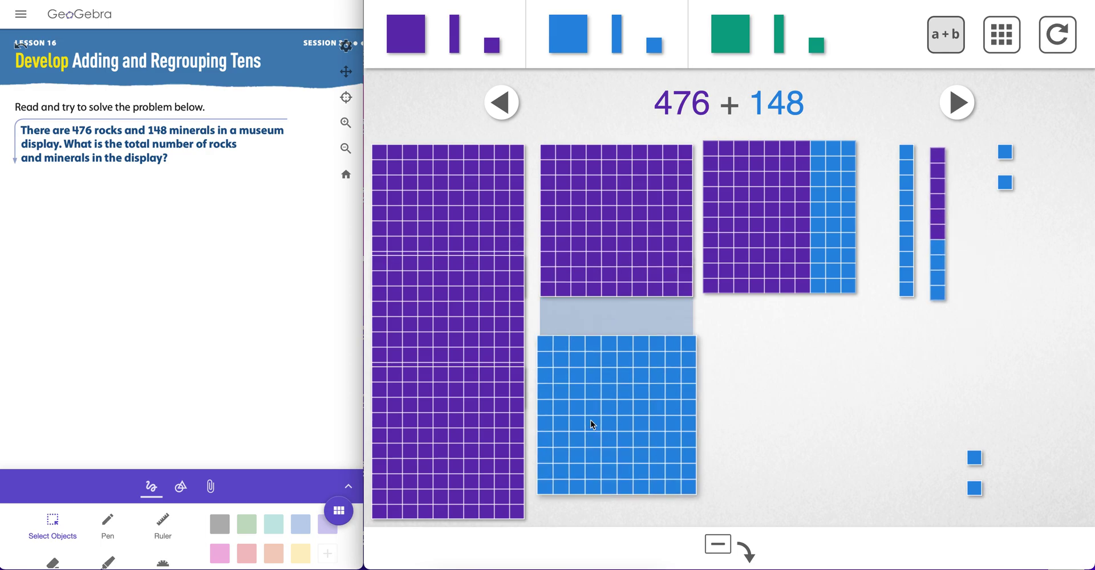
pyautogui.click(1000, 25)
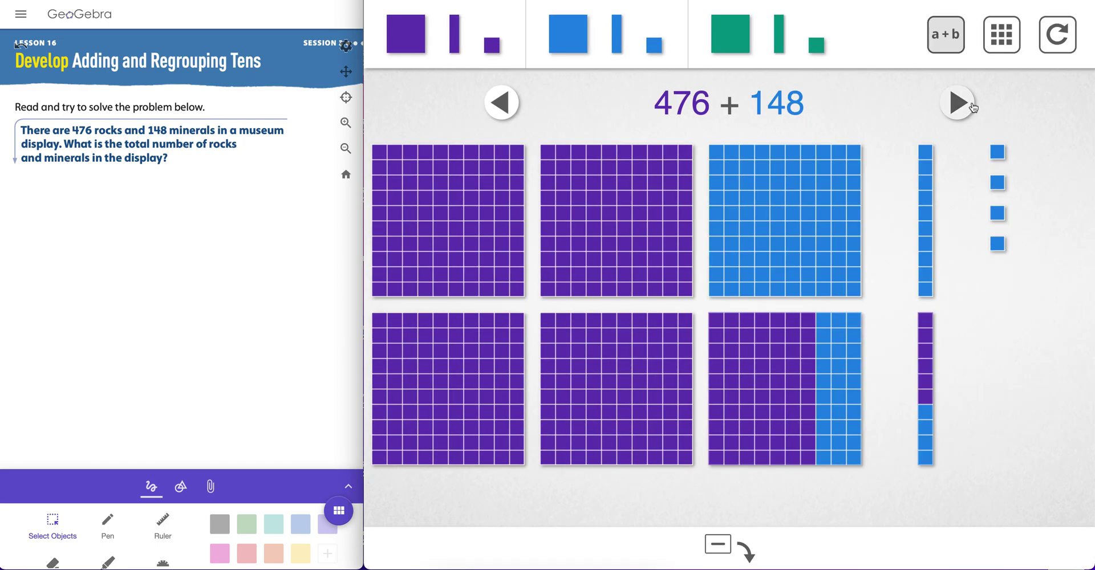
pyautogui.click(960, 106)
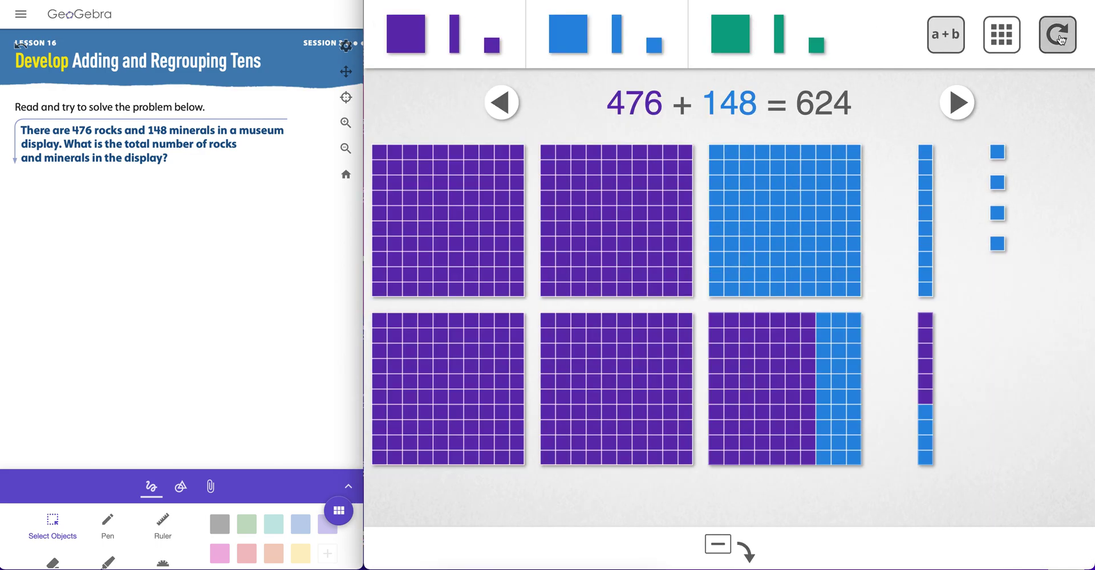
# Clear all the work and build four purple hundred blocks for the 450 campers with the number display on.
pyautogui.click(1060, 37)
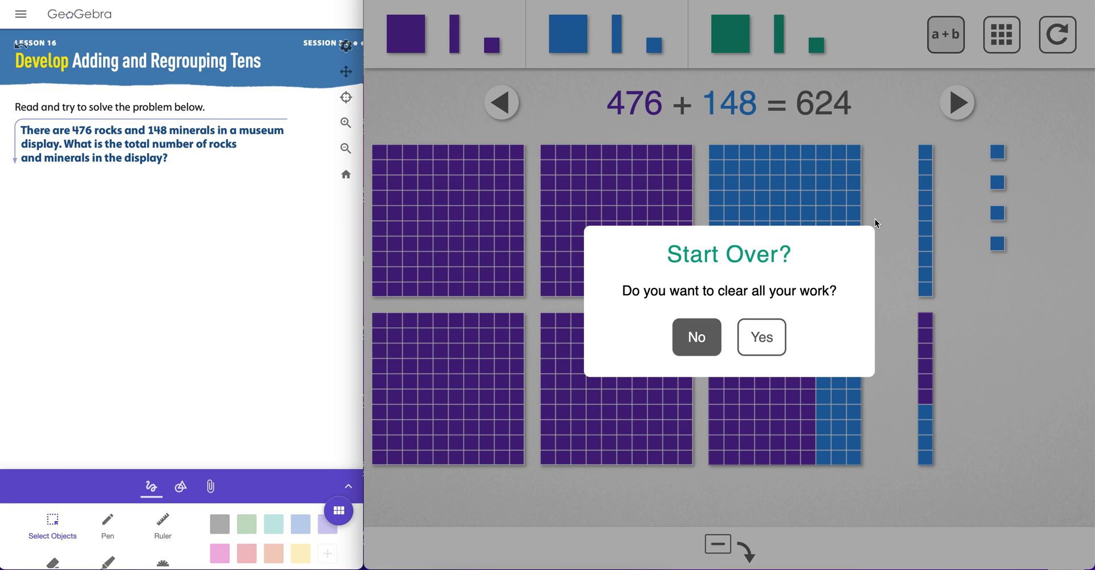
pyautogui.click(762, 336)
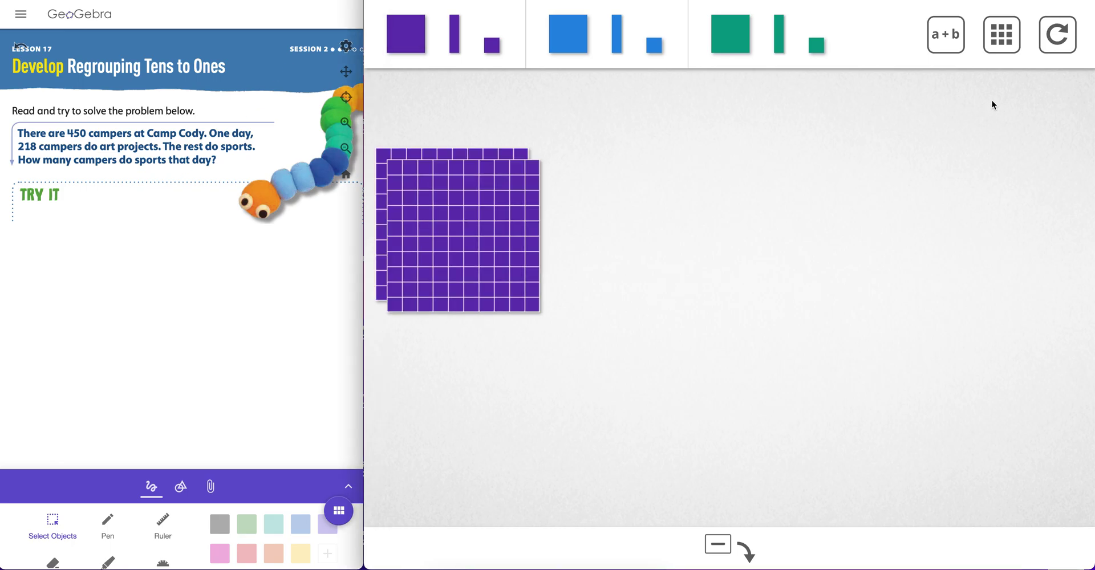
pyautogui.click(947, 34)
pyautogui.click(422, 31)
pyautogui.click(422, 31)
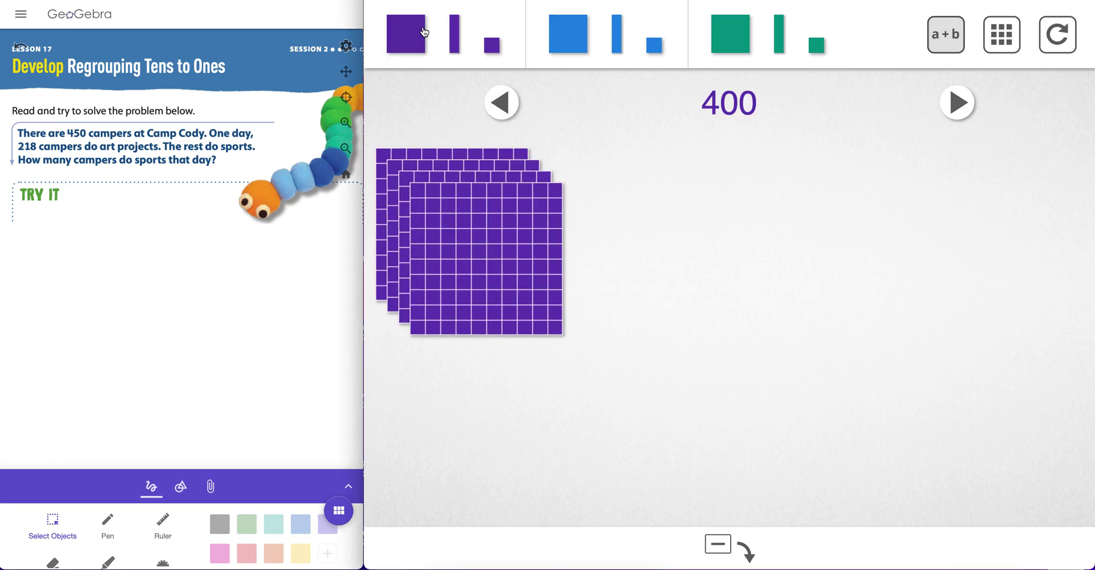
# Add five purple ten blocks to complete 450 and clean up the blocks by place value.
pyautogui.click(457, 38)
pyautogui.click(457, 38)
pyautogui.click(457, 38)
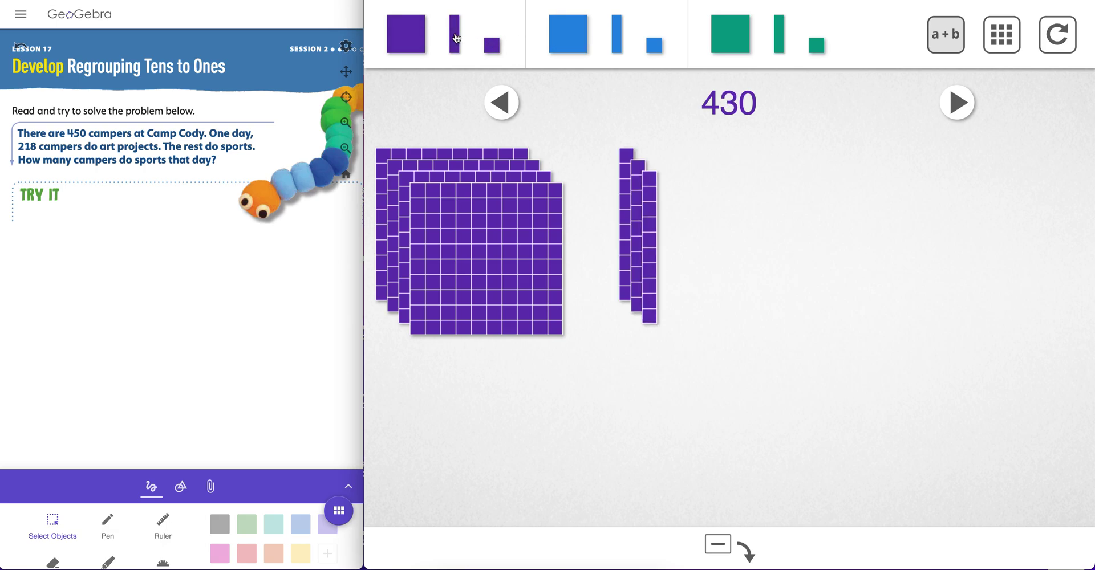
pyautogui.click(457, 38)
pyautogui.click(456, 38)
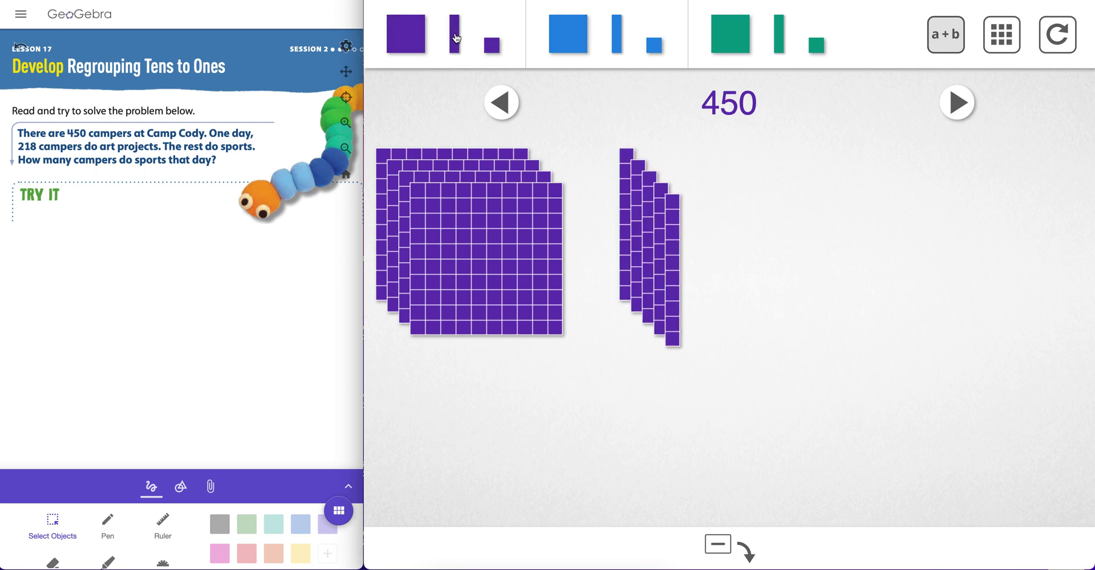
pyautogui.click(1002, 45)
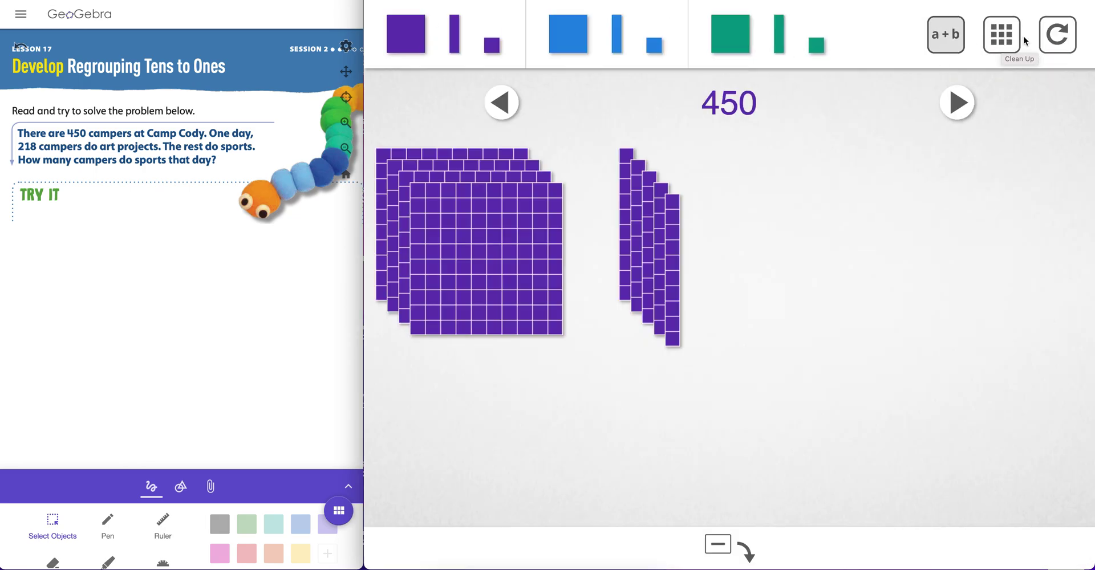
pyautogui.click(1003, 40)
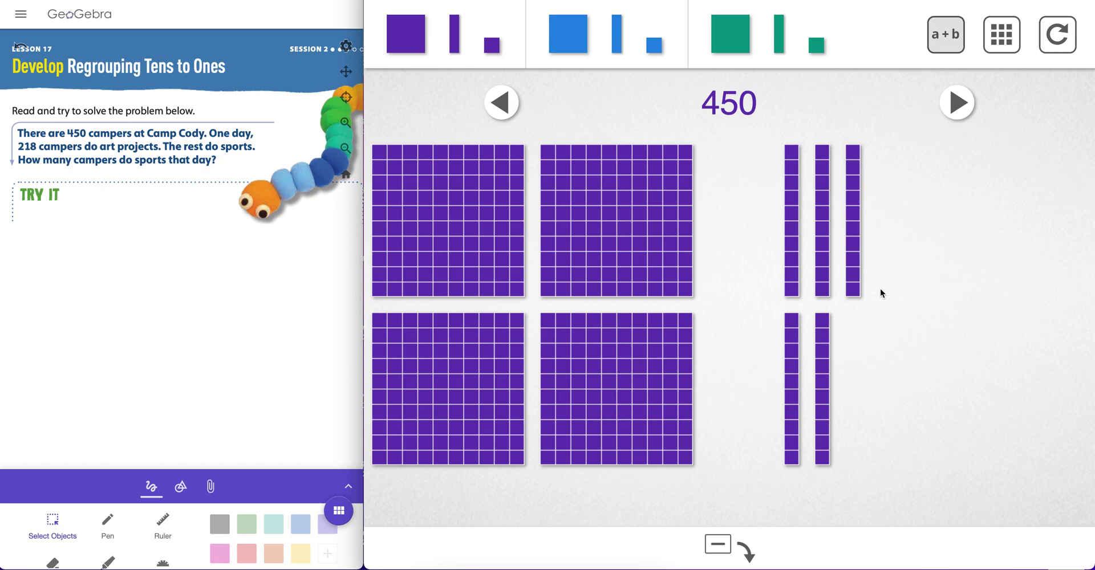
# Open the subtraction area and move two hundred blocks and one ten block into it.
pyautogui.click(720, 549)
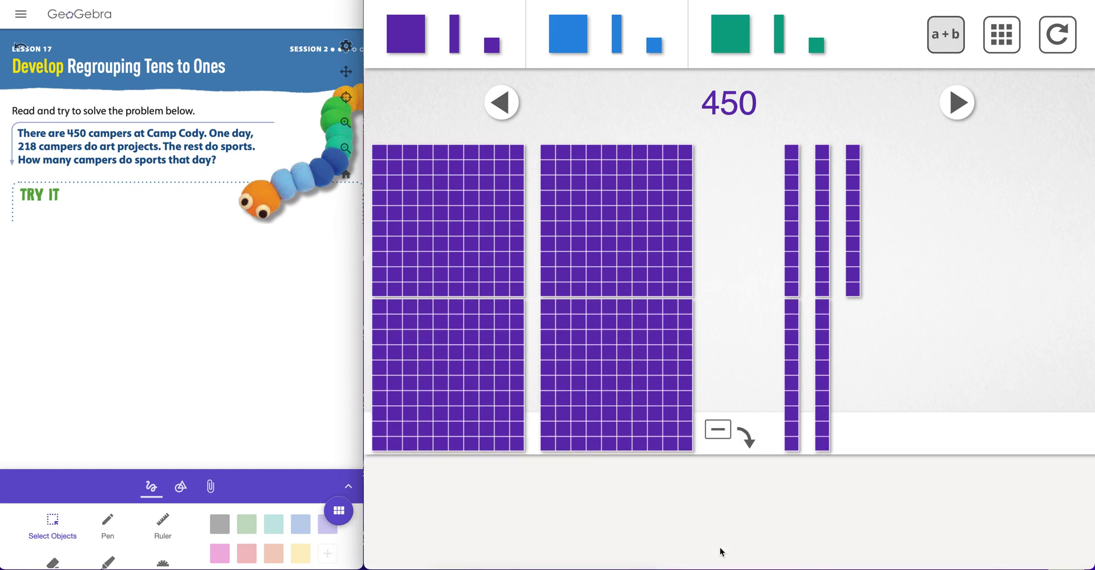
pyautogui.moveTo(615, 388); pyautogui.dragTo(591, 508)
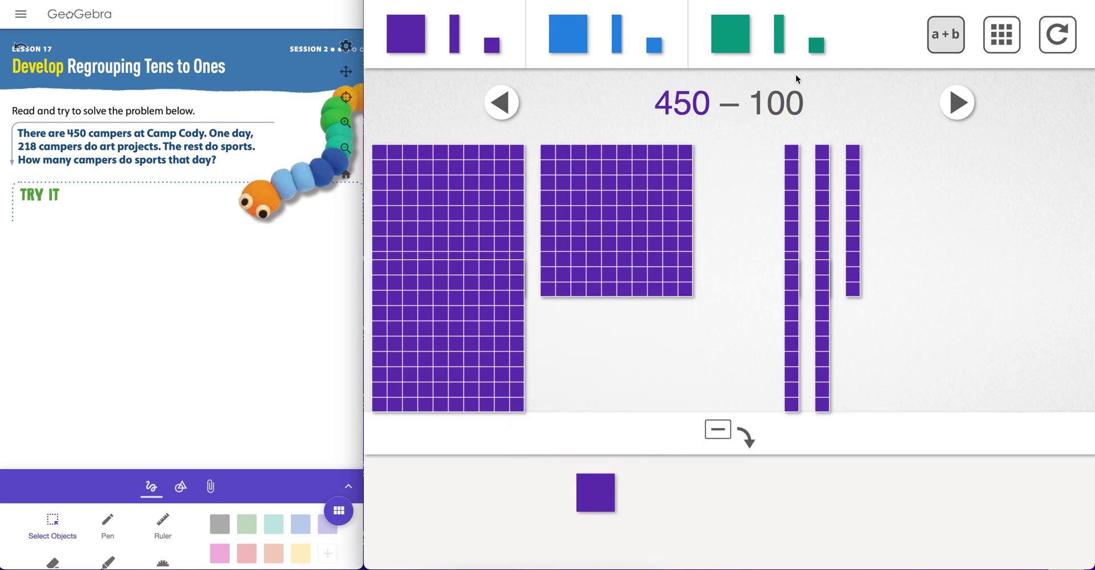
pyautogui.moveTo(440, 319); pyautogui.dragTo(695, 484)
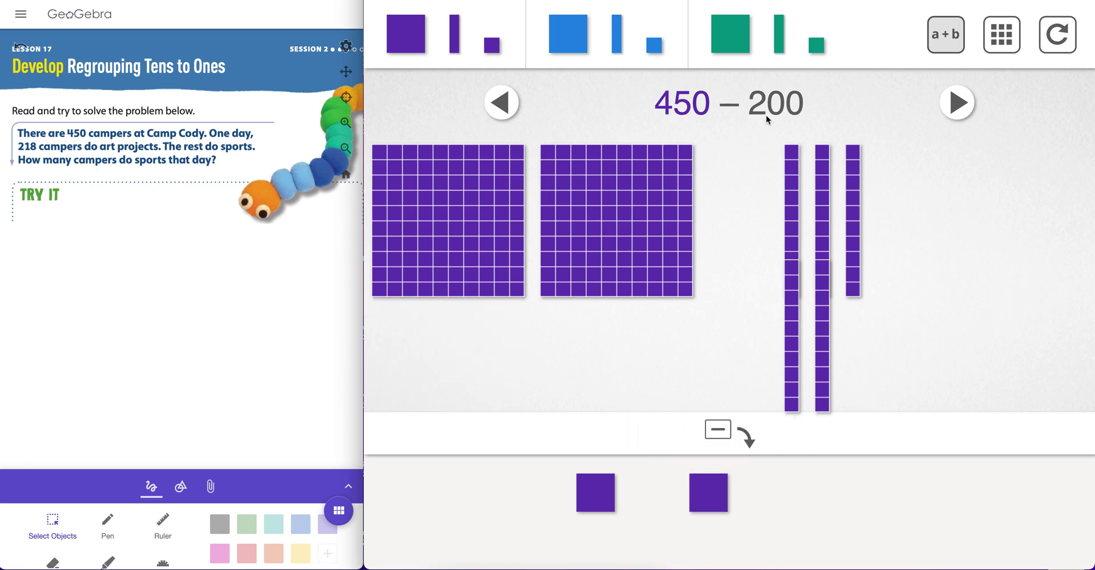
pyautogui.moveTo(791, 303); pyautogui.dragTo(765, 528)
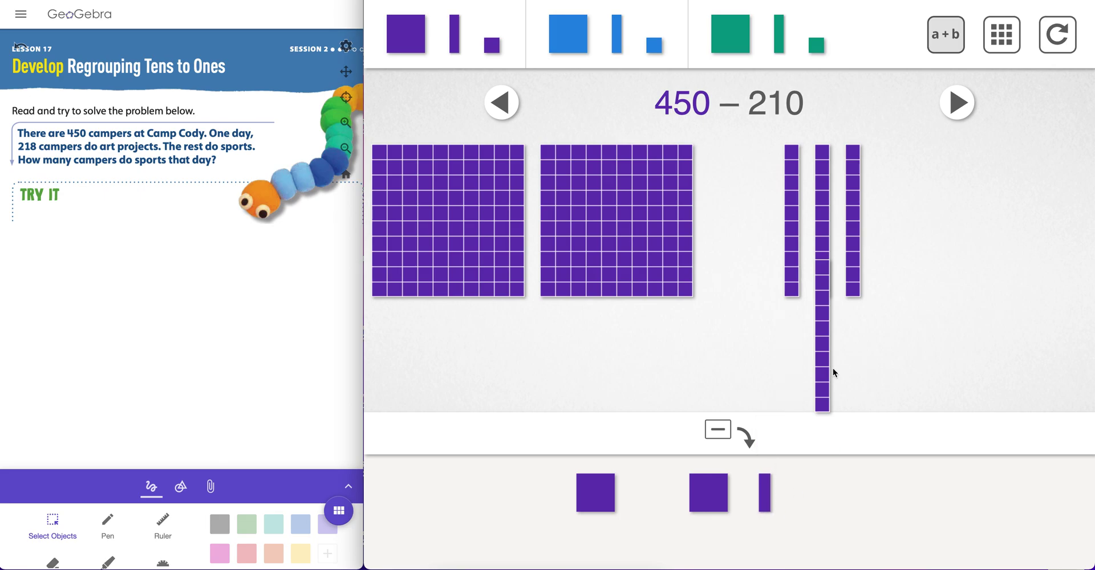
# Set one of the four remaining ten blocks apart from the others and break it into ten one blocks.
pyautogui.moveTo(824, 359); pyautogui.dragTo(909, 247)
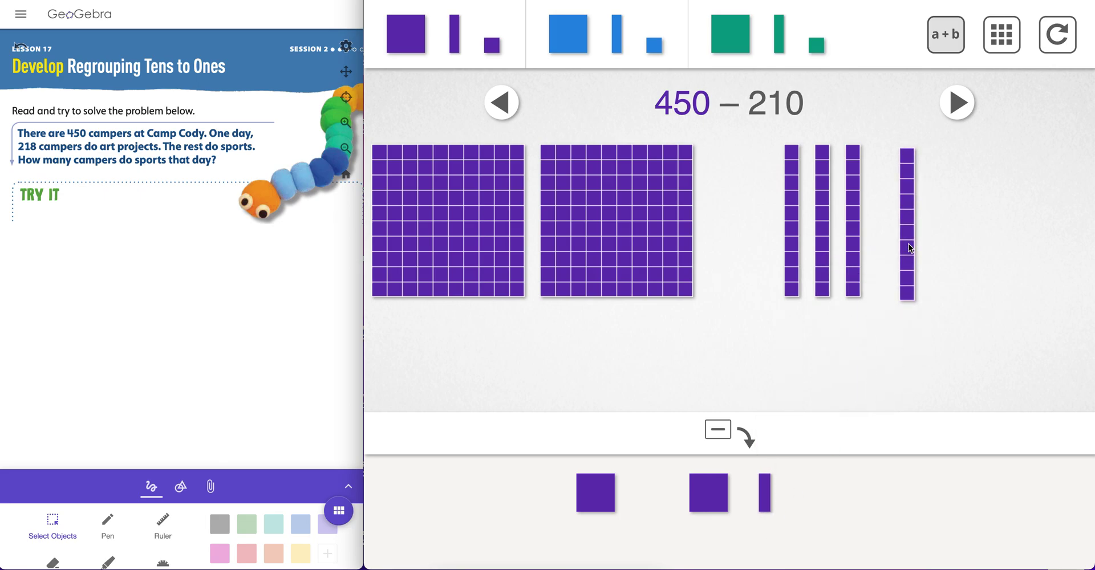
pyautogui.moveTo(791, 233); pyautogui.dragTo(748, 229)
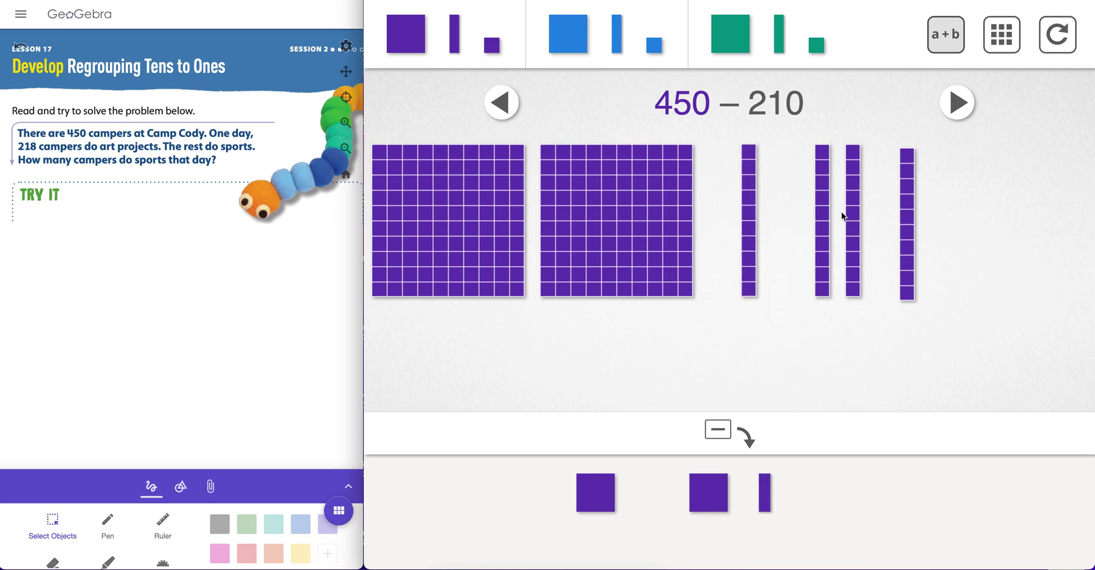
pyautogui.moveTo(823, 222); pyautogui.dragTo(774, 222)
pyautogui.moveTo(845, 205); pyautogui.dragTo(803, 205)
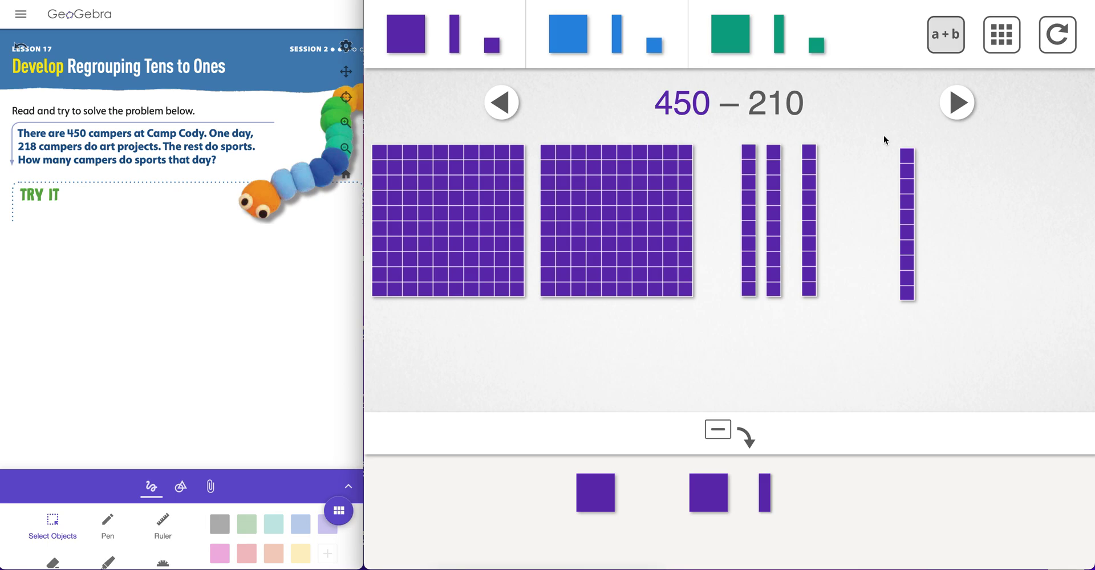
pyautogui.moveTo(895, 161); pyautogui.dragTo(967, 315)
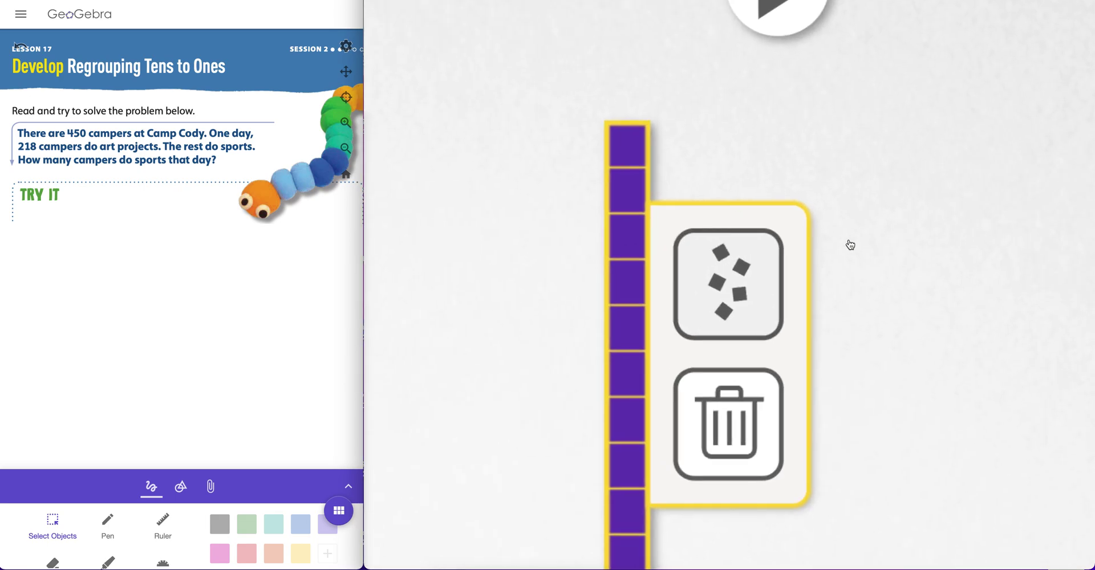
pyautogui.click(730, 288)
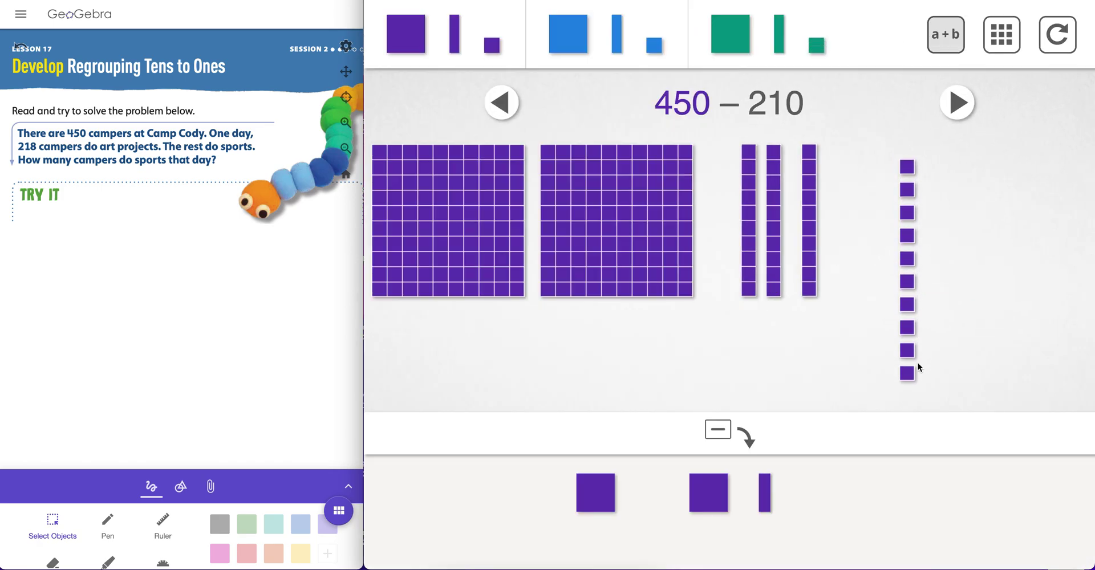
# Move eight of the ten one blocks into the subtraction area to take away 218 in total.
pyautogui.click(911, 368)
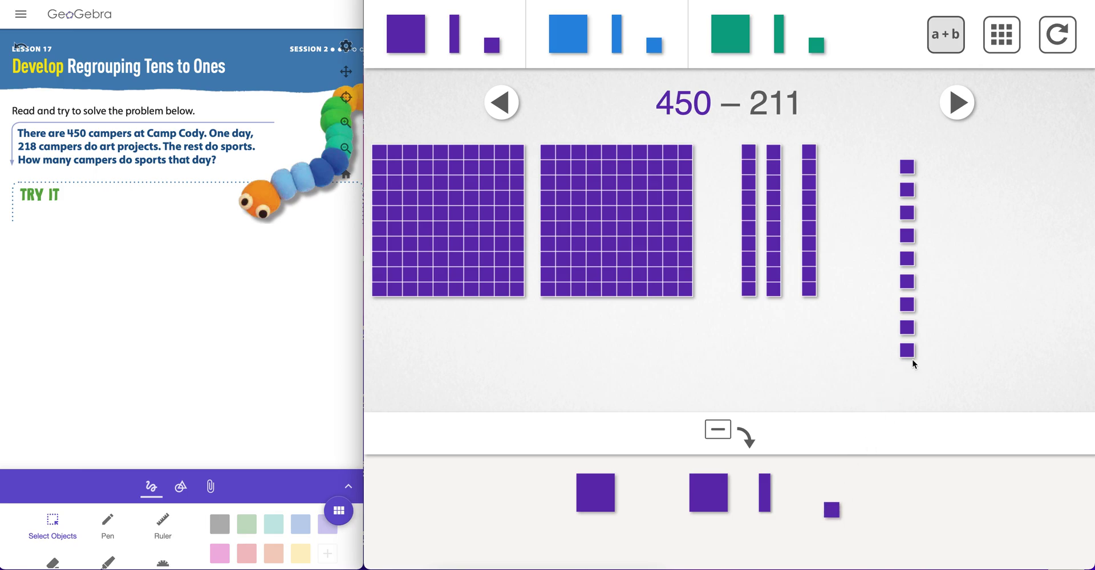
pyautogui.moveTo(907, 352); pyautogui.dragTo(877, 523)
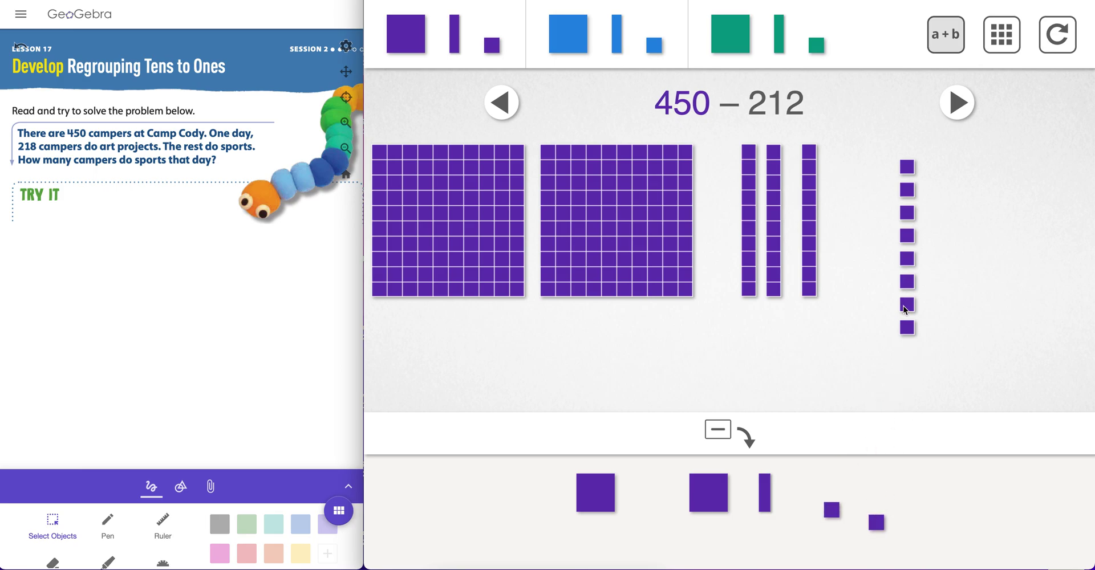
pyautogui.moveTo(907, 328); pyautogui.dragTo(923, 501)
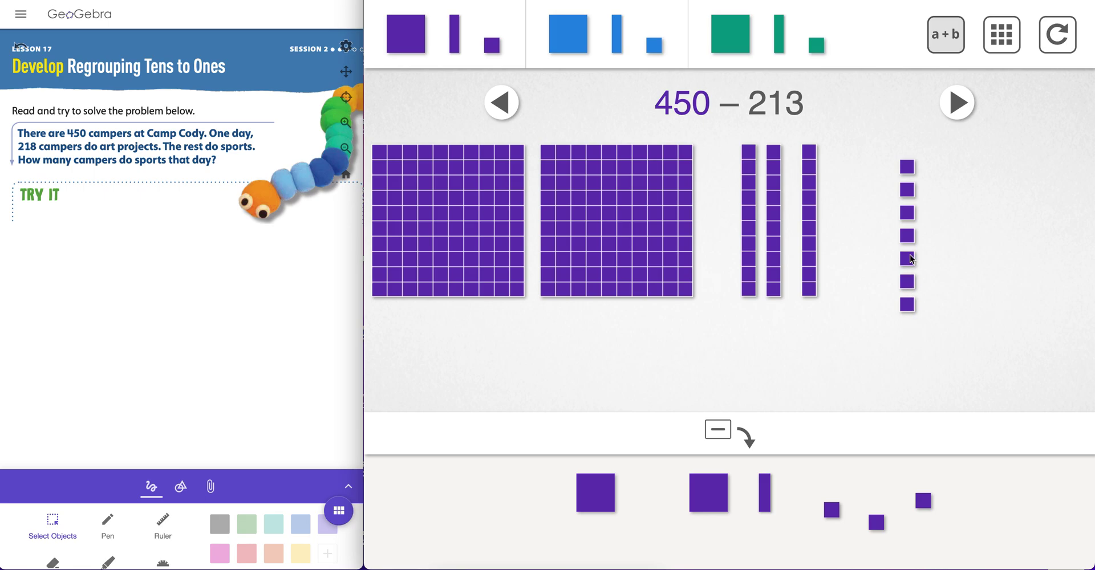
pyautogui.moveTo(886, 204); pyautogui.dragTo(960, 350)
pyautogui.moveTo(907, 240); pyautogui.dragTo(957, 504)
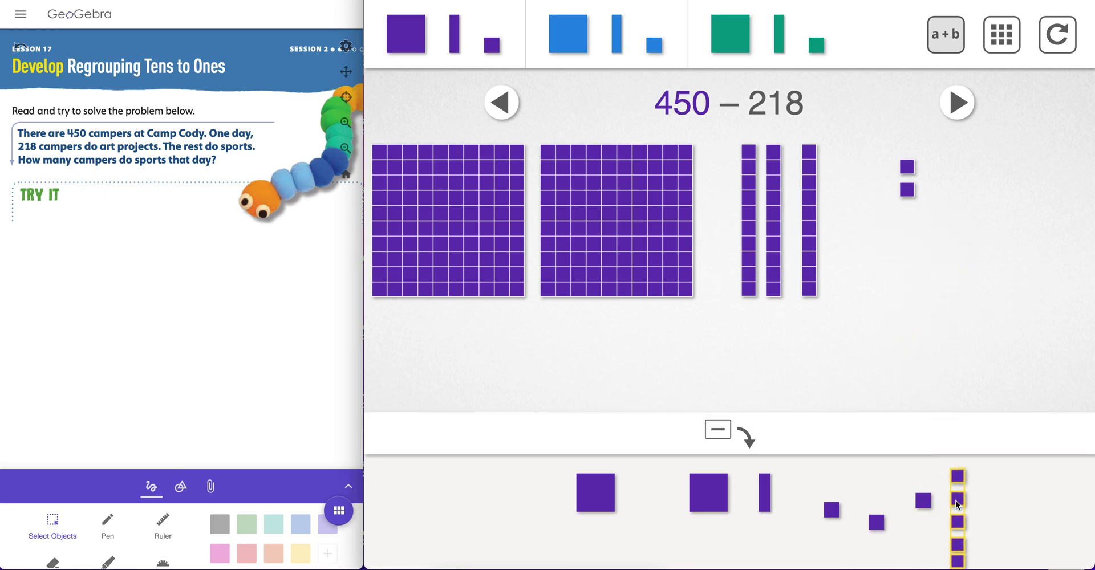
pyautogui.click(918, 335)
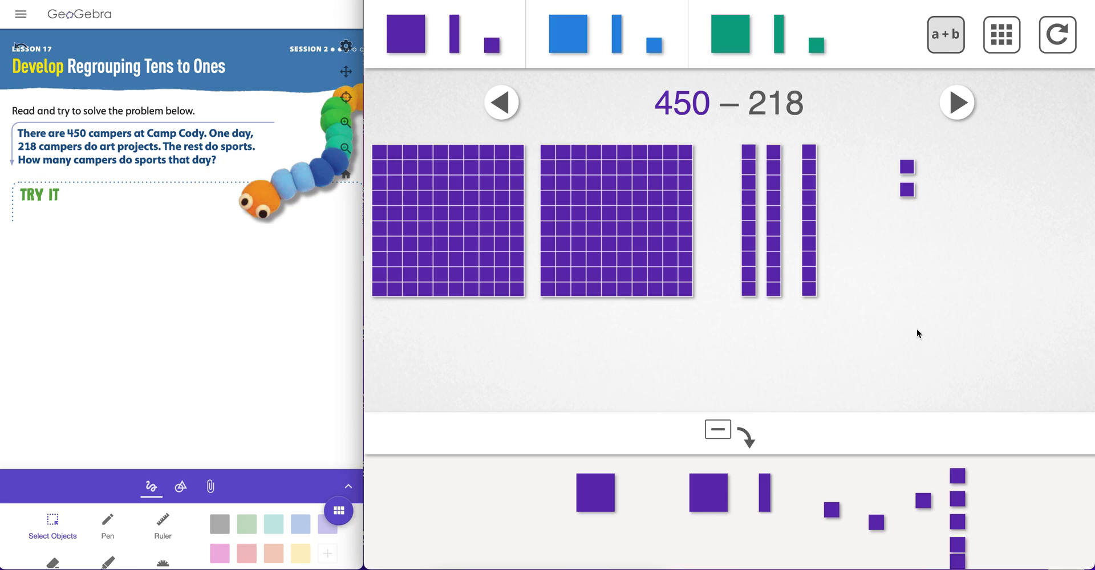
# Clean up all blocks by place value and extend the number display to show the full equation for 450 − 218 with its result.
pyautogui.click(474, 257)
pyautogui.click(640, 213)
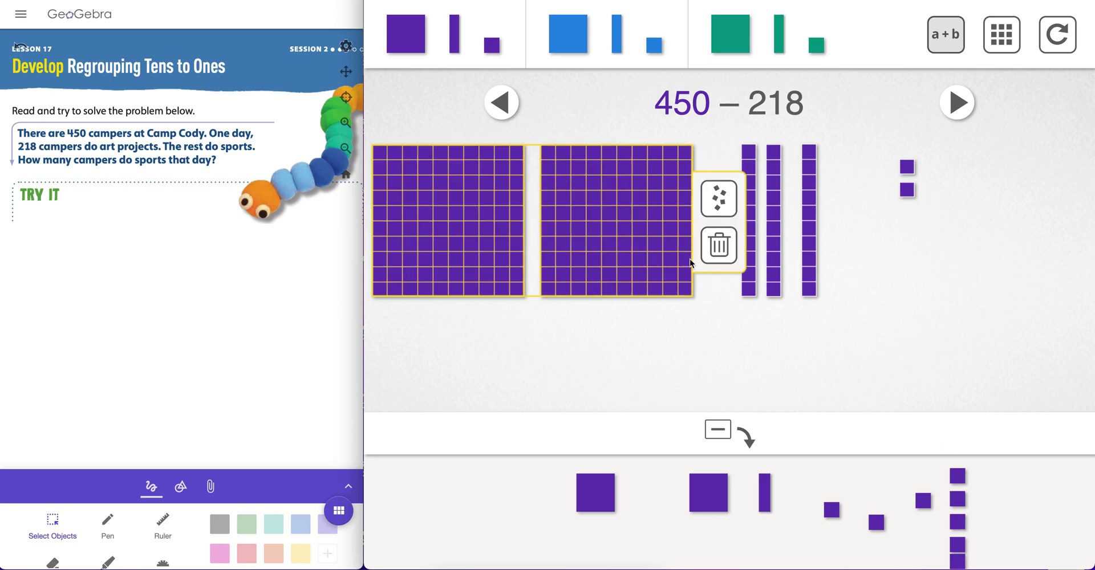
pyautogui.click(719, 312)
pyautogui.click(1004, 38)
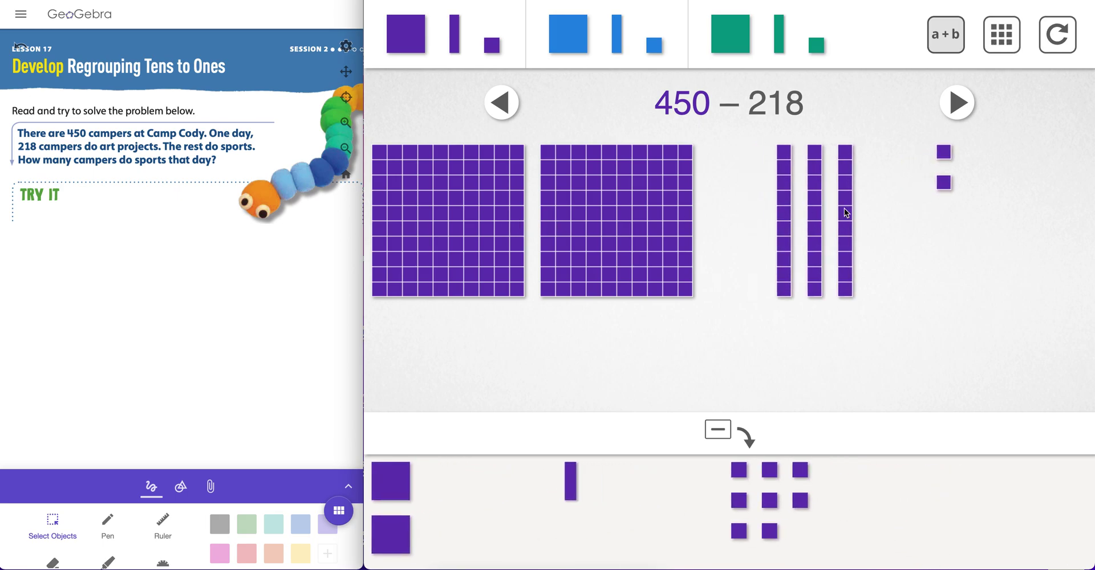
pyautogui.click(963, 106)
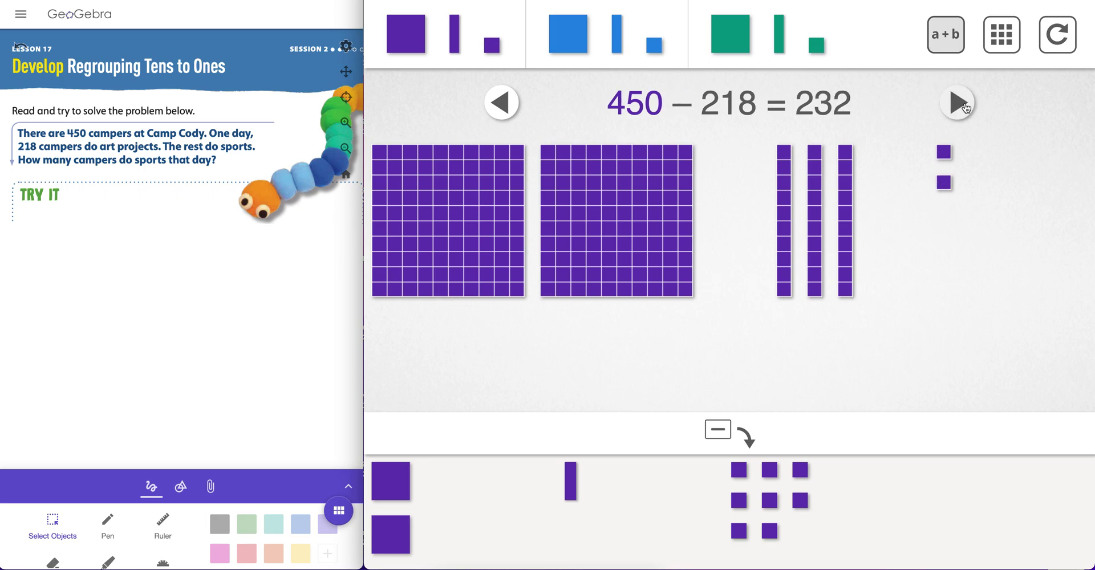